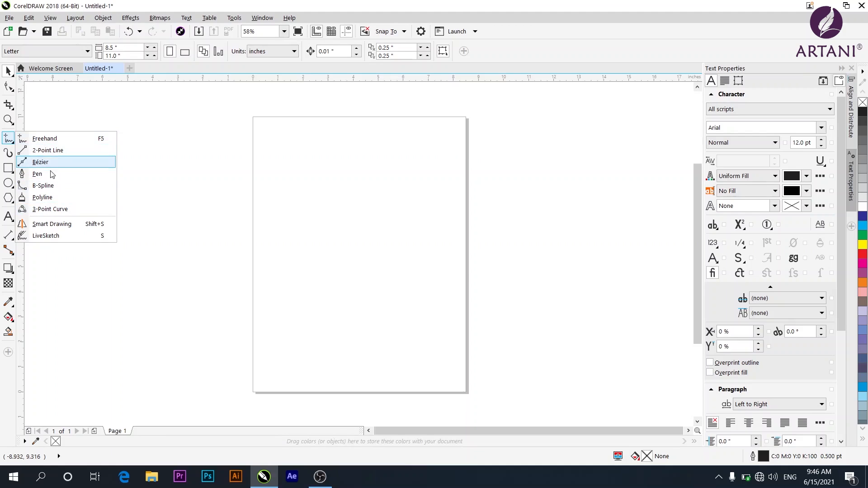
# With the Freehand tool, draw a wavy line and a long curved swoosh stroke near the page's upper-left corner.
pyautogui.click(48, 140)
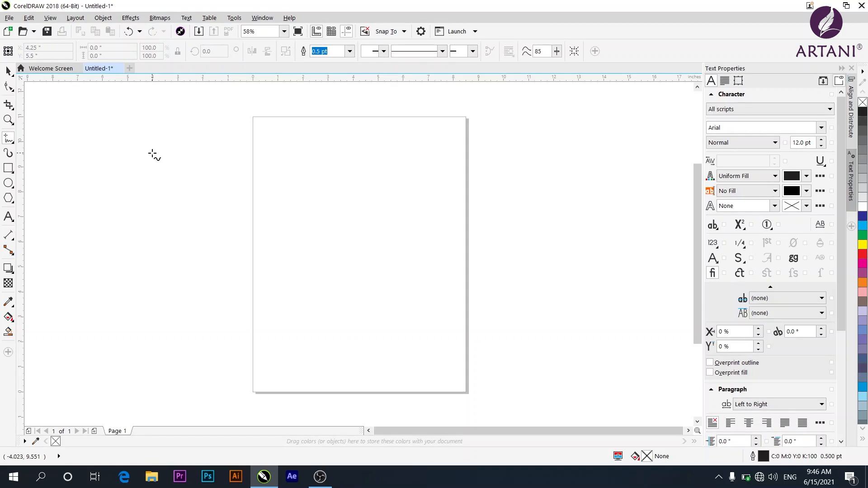
pyautogui.click(148, 131)
pyautogui.click(160, 183)
pyautogui.moveTo(161, 173)
pyautogui.mouseDown()
pyautogui.moveTo(166, 136)
pyautogui.moveTo(191, 185)
pyautogui.moveTo(202, 140)
pyautogui.moveTo(243, 183)
pyautogui.moveTo(247, 160)
pyautogui.moveTo(282, 162)
pyautogui.mouseUp()
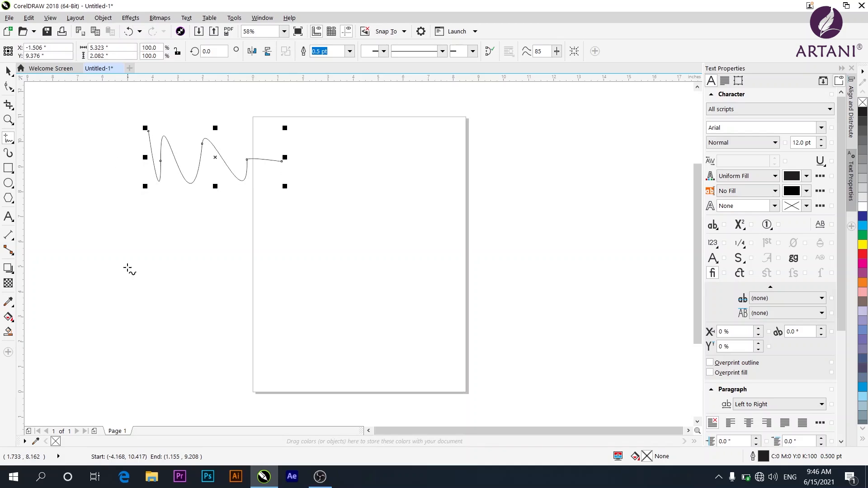
pyautogui.moveTo(100, 243)
pyautogui.mouseDown()
pyautogui.moveTo(161, 281)
pyautogui.moveTo(286, 279)
pyautogui.moveTo(324, 223)
pyautogui.moveTo(294, 244)
pyautogui.moveTo(240, 251)
pyautogui.moveTo(215, 235)
pyautogui.moveTo(205, 249)
pyautogui.moveTo(181, 237)
pyautogui.mouseUp()
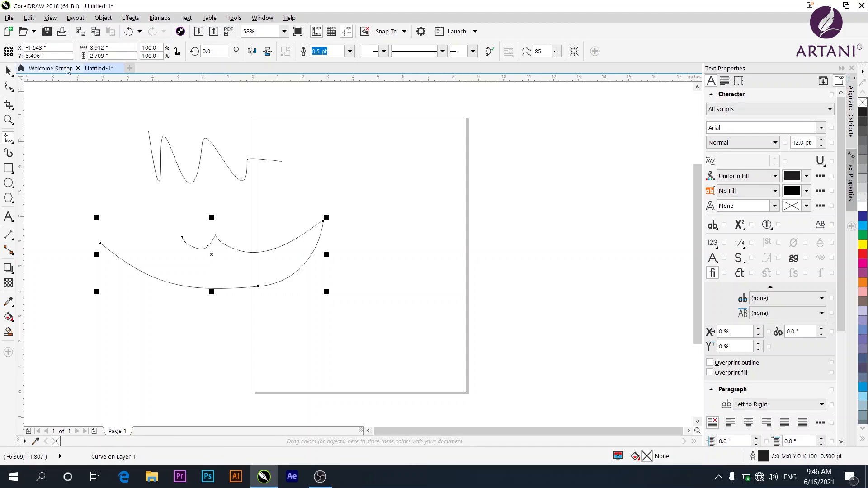
# Draw a short diagonal freehand stroke across the wavy line's left end.
pyautogui.moveTo(177, 162)
pyautogui.mouseDown()
pyautogui.moveTo(93, 107)
pyautogui.moveTo(132, 177)
pyautogui.mouseUp()
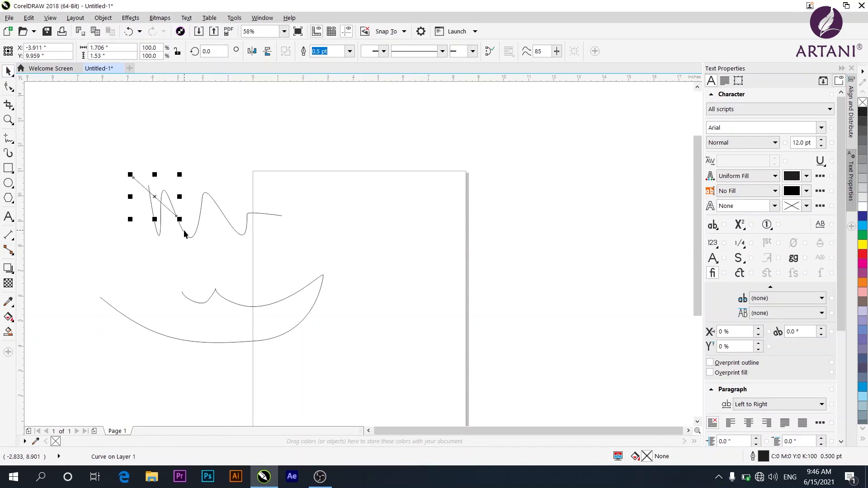
# Select the wavy line and try mirroring it horizontally and vertically.
pyautogui.click(180, 234)
pyautogui.click(185, 234)
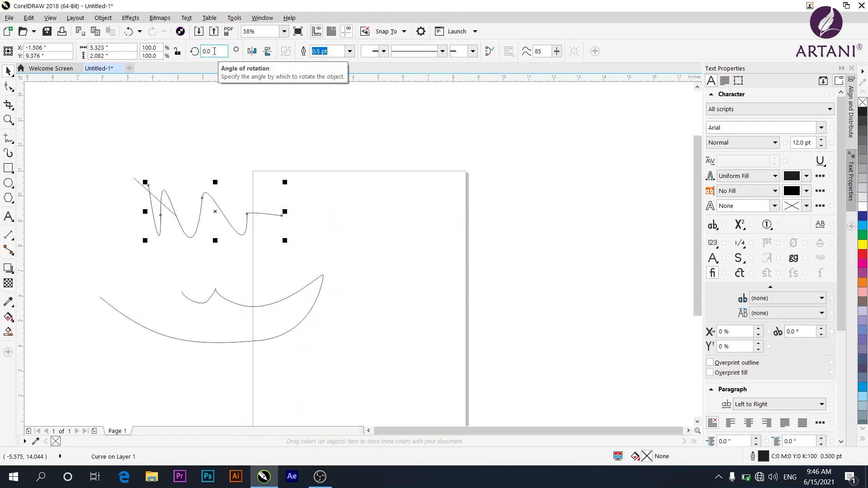
pyautogui.click(254, 55)
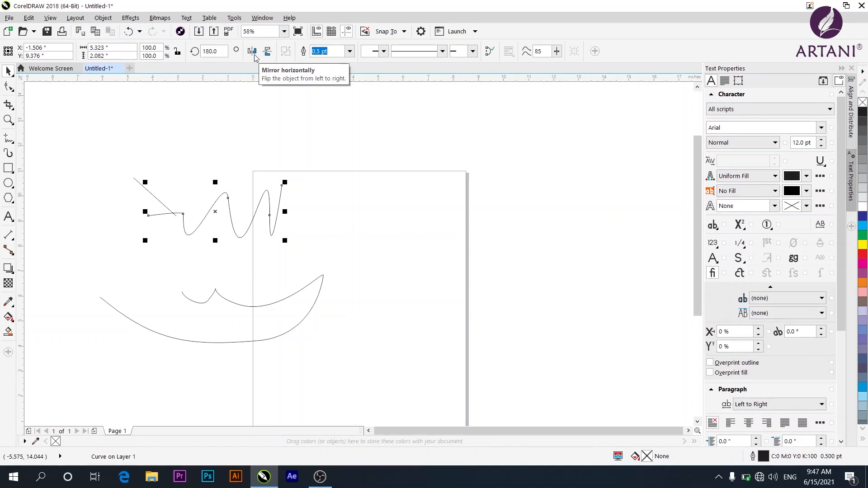
pyautogui.click(253, 54)
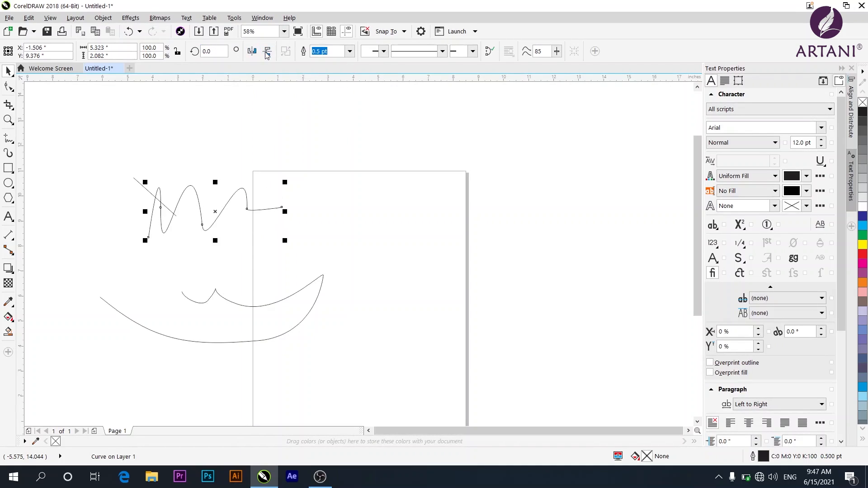
pyautogui.click(267, 54)
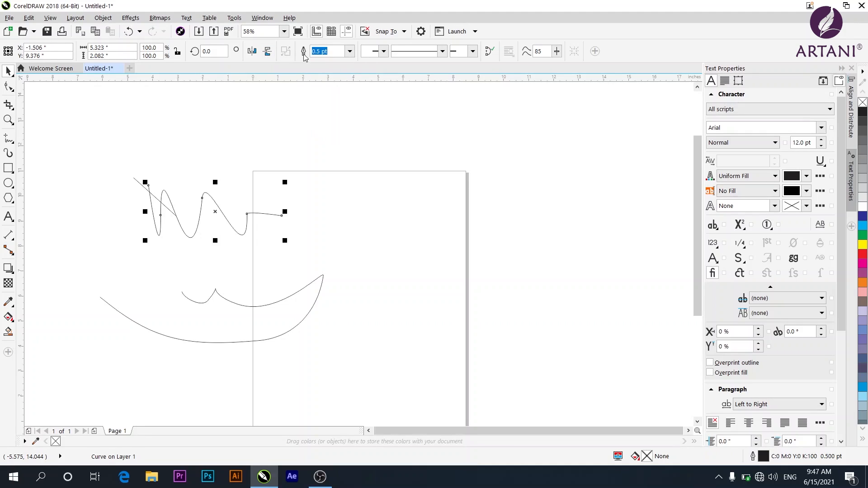
# Set the wavy line's outline width to 3.0 pt.
pyautogui.click(350, 52)
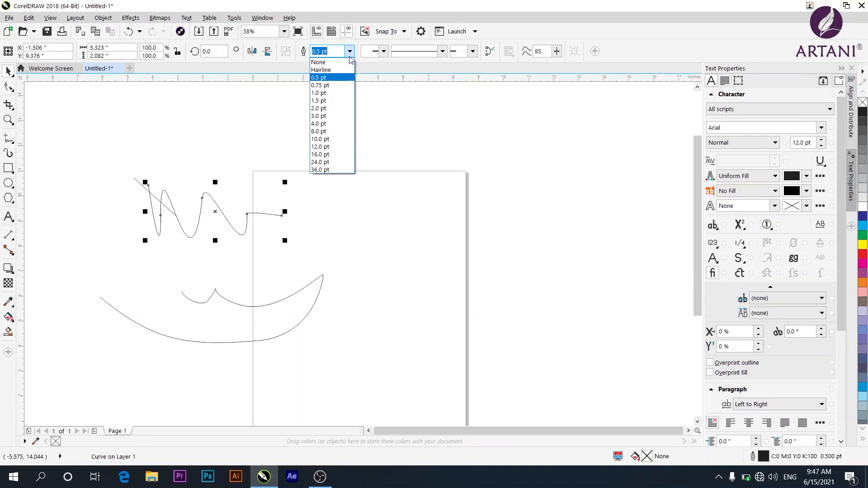
pyautogui.click(318, 117)
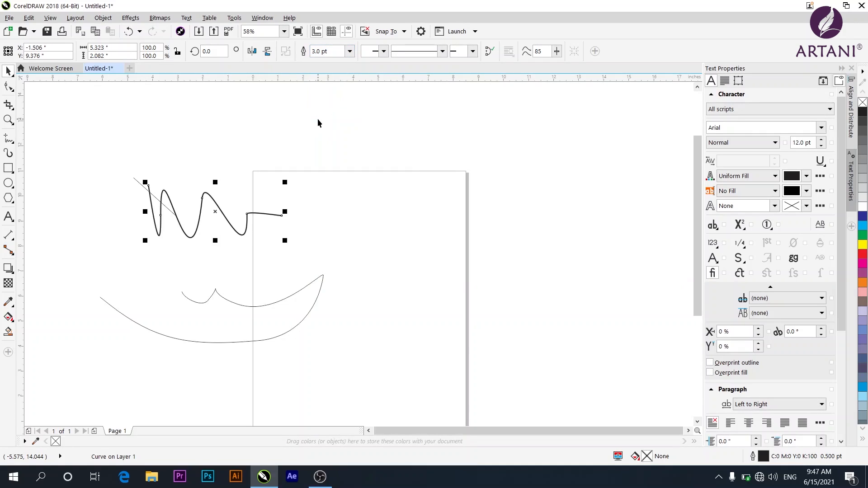
# Select the short diagonal stroke and delete it.
pyautogui.click(142, 189)
pyautogui.click(142, 188)
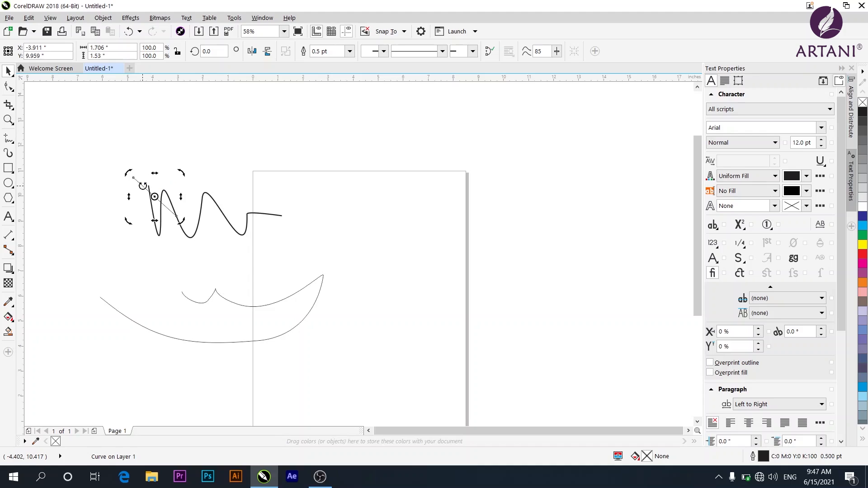
pyautogui.press('Delete')
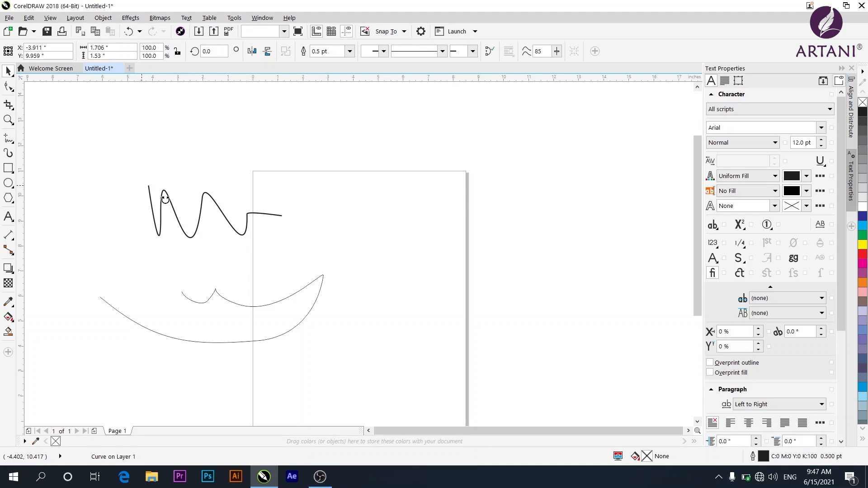
# Select the wavy line and give it a start arrowhead.
pyautogui.click(179, 230)
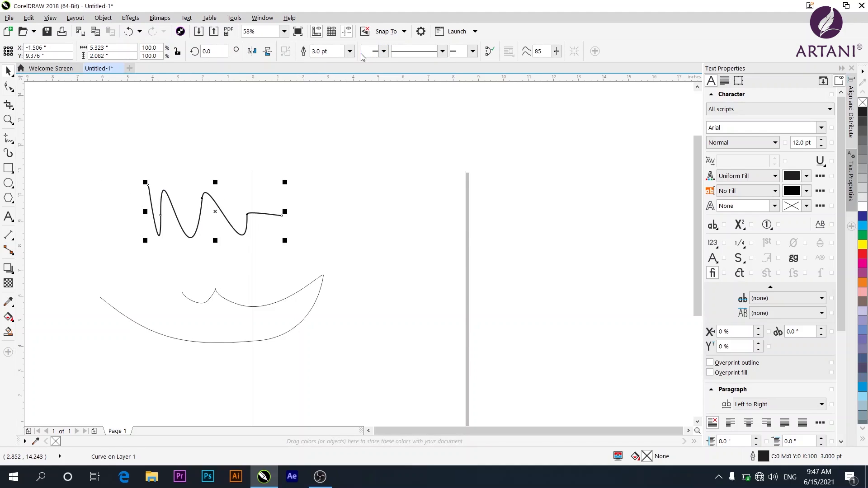
pyautogui.click(384, 52)
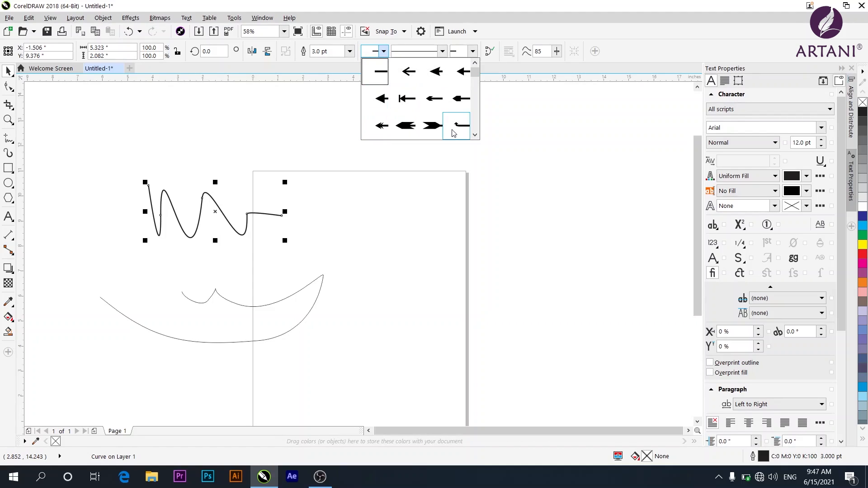
pyautogui.click(475, 134)
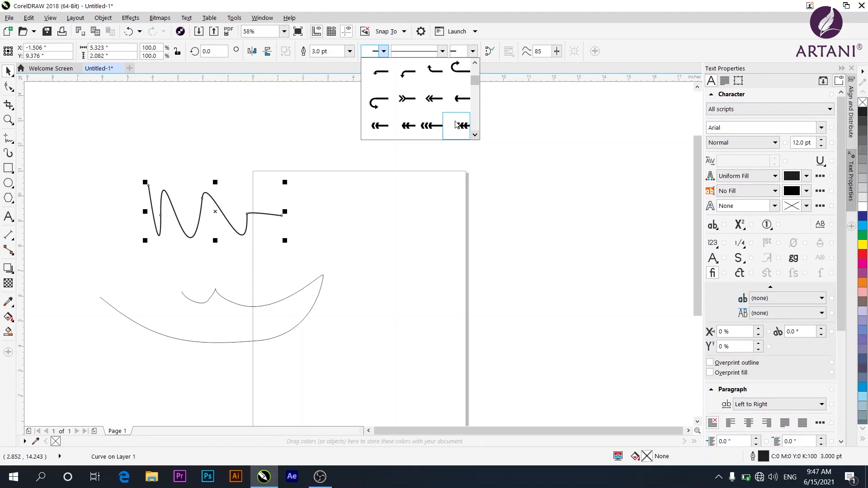
pyautogui.click(403, 98)
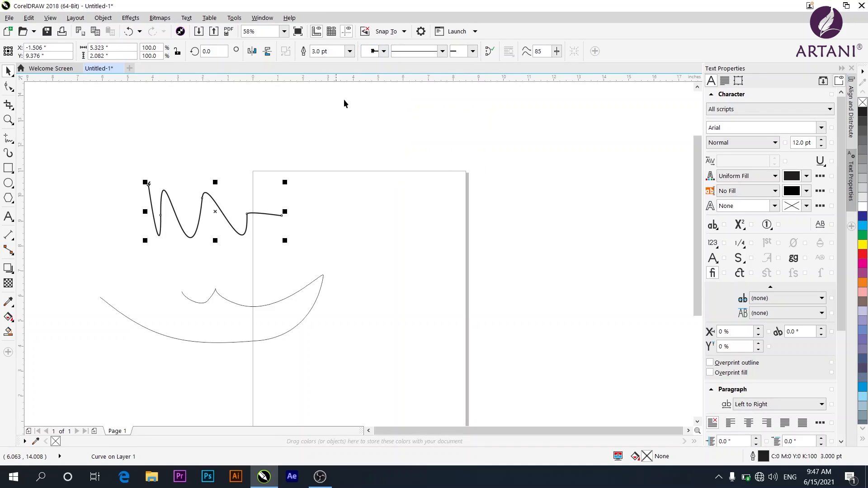
# Give the wavy line an end arrowhead, keeping the solid line style.
pyautogui.click(437, 54)
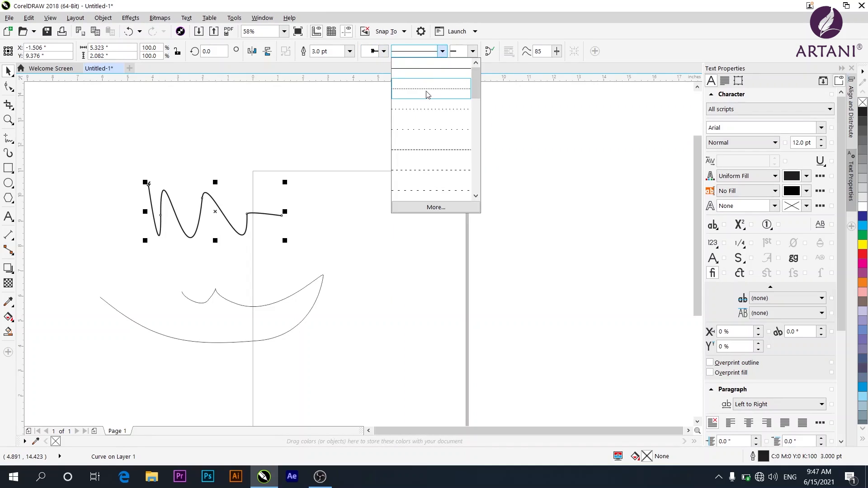
pyautogui.moveTo(475, 83)
pyautogui.mouseDown()
pyautogui.moveTo(476, 185)
pyautogui.moveTo(466, 86)
pyautogui.mouseUp()
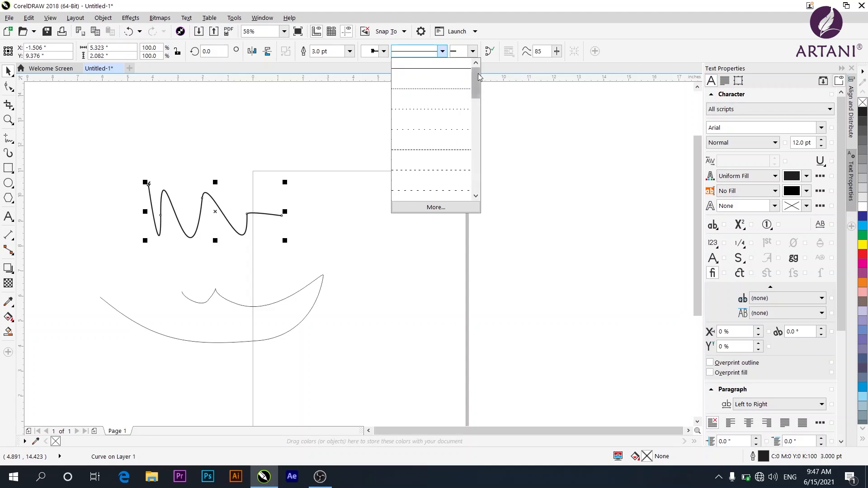
pyautogui.click(472, 51)
pyautogui.click(473, 51)
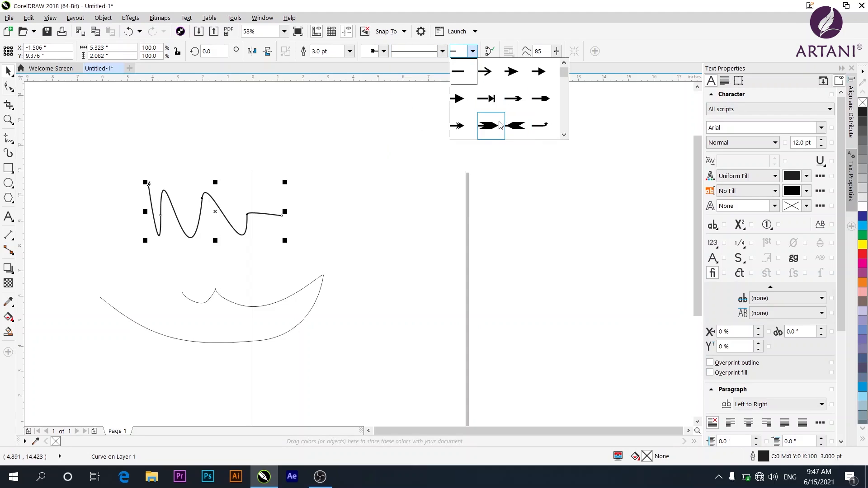
pyautogui.click(463, 130)
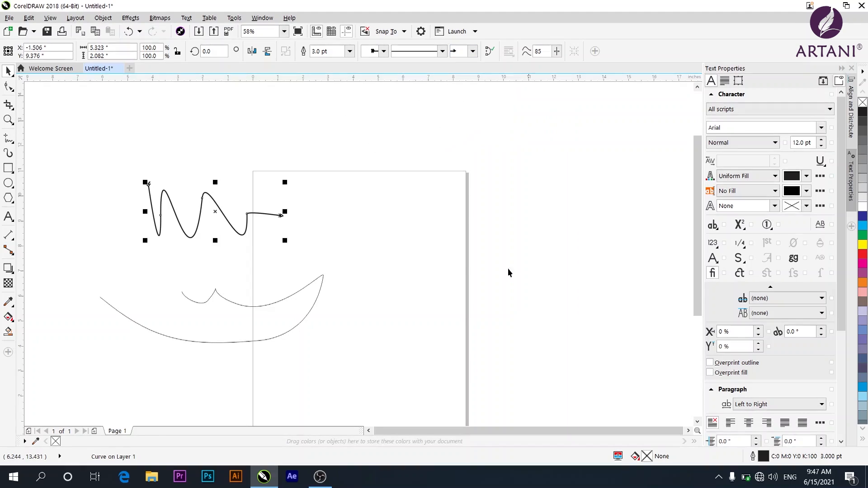
# Close the wavy line into a closed curve and set freehand smoothing to 13.
pyautogui.click(487, 58)
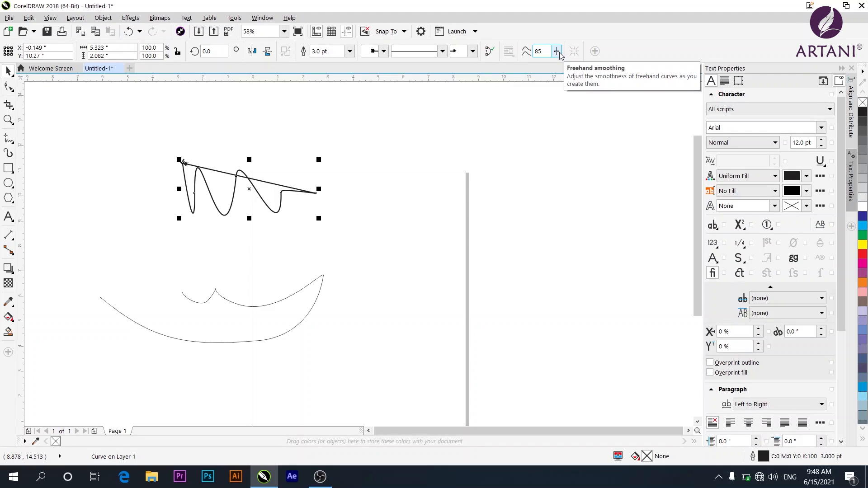
pyautogui.click(557, 52)
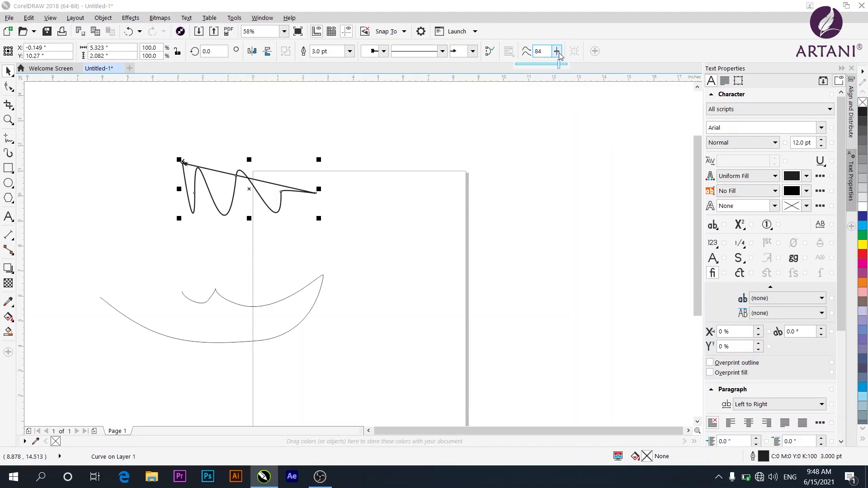
pyautogui.click(560, 64)
pyautogui.moveTo(560, 68); pyautogui.dragTo(519, 70)
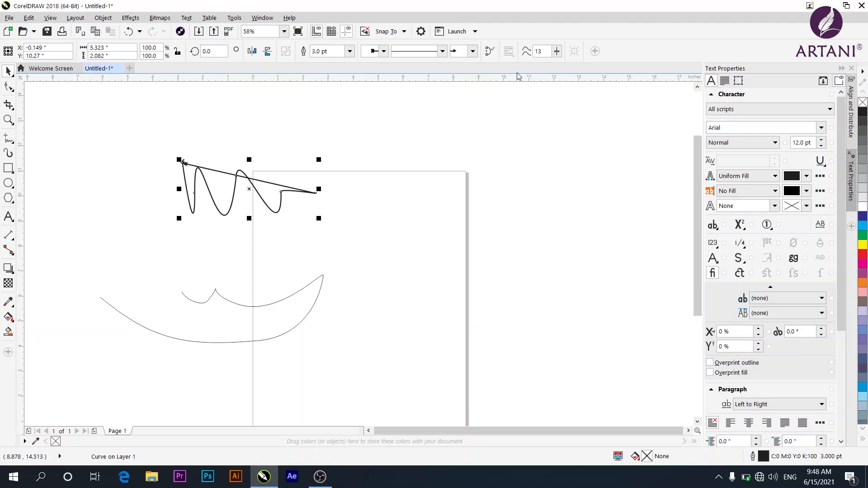
# Draw new freehand curves with the Freehand tool near the page's top-right corner.
pyautogui.click(9, 138)
pyautogui.moveTo(383, 145)
pyautogui.mouseDown()
pyautogui.moveTo(416, 193)
pyautogui.moveTo(430, 149)
pyautogui.moveTo(449, 214)
pyautogui.moveTo(467, 168)
pyautogui.mouseUp()
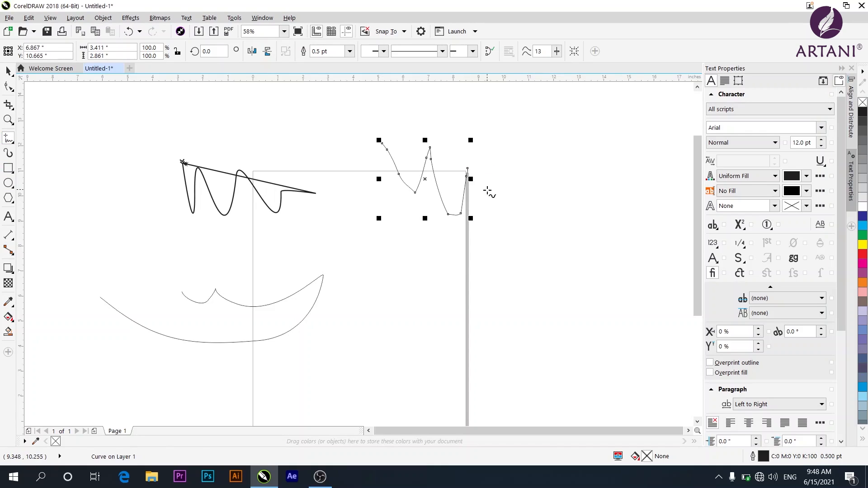
pyautogui.moveTo(556, 51); pyautogui.dragTo(597, 64)
pyautogui.moveTo(525, 161)
pyautogui.mouseDown()
pyautogui.moveTo(537, 175)
pyautogui.moveTo(540, 162)
pyautogui.moveTo(583, 194)
pyautogui.moveTo(584, 155)
pyautogui.mouseUp()
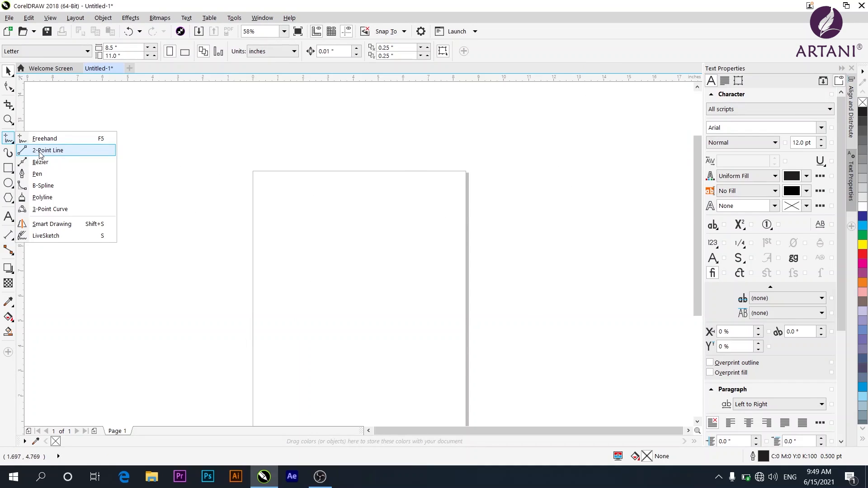
# With the 2-Point Line tool, draw a horizontal line about 7.5 inches long above the page.
pyautogui.click(40, 154)
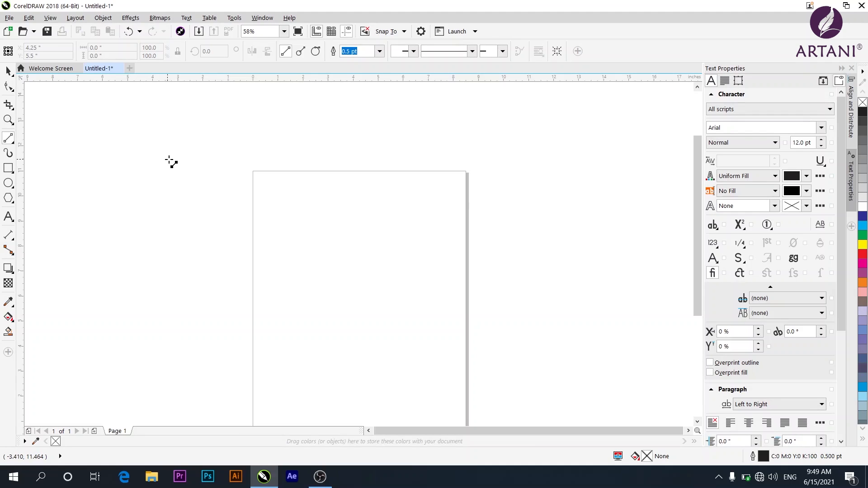
pyautogui.moveTo(168, 159); pyautogui.dragTo(355, 181)
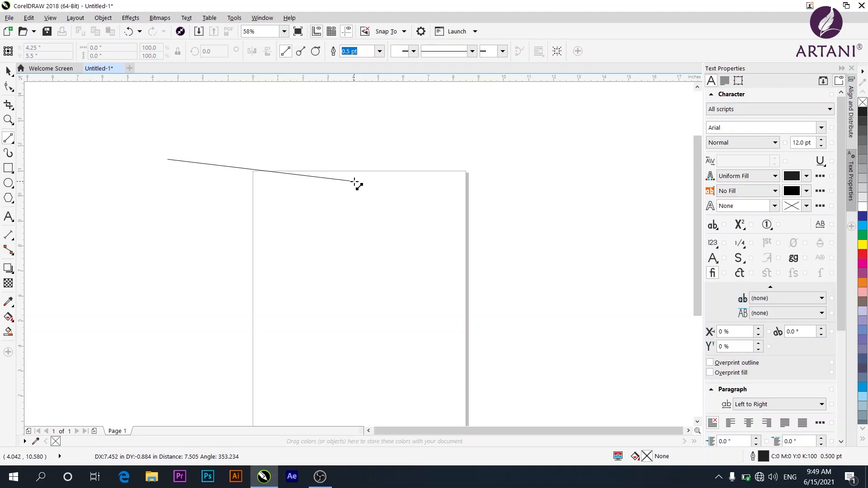
pyautogui.moveTo(355, 181); pyautogui.dragTo(355, 174)
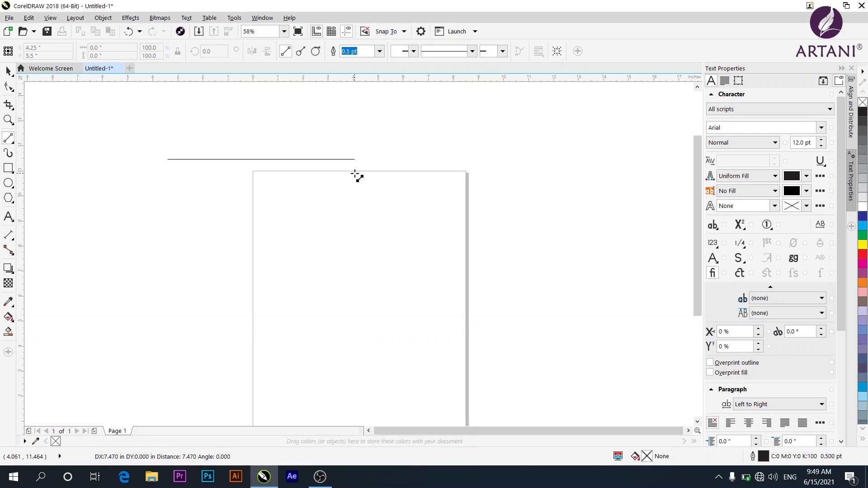
pyautogui.moveTo(356, 177); pyautogui.dragTo(356, 176)
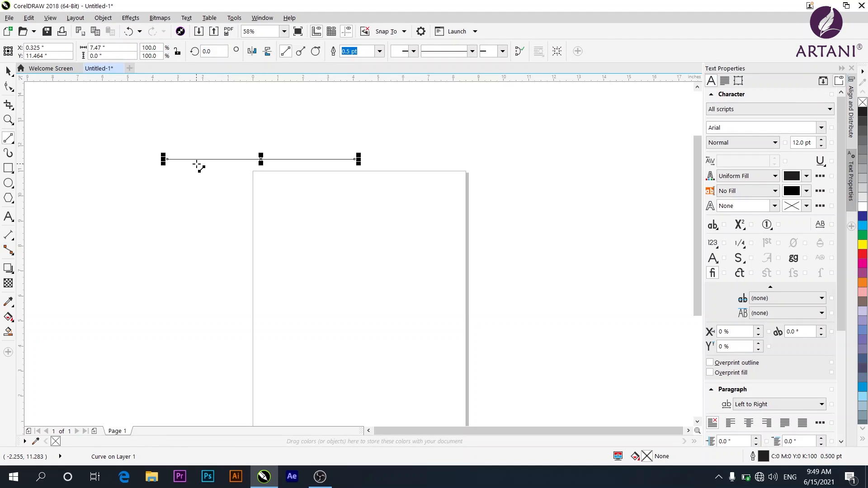
# Set the line's outline width to 4.0 pt and add a start arrowhead.
pyautogui.click(380, 51)
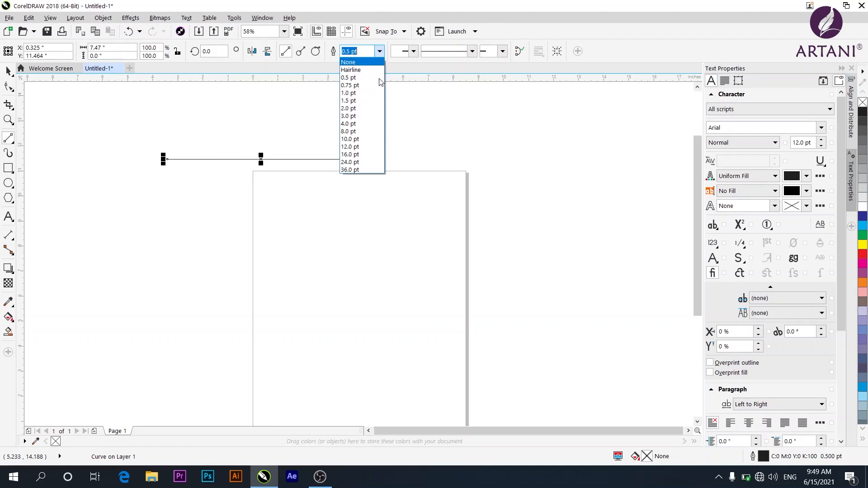
pyautogui.click(361, 122)
pyautogui.click(414, 51)
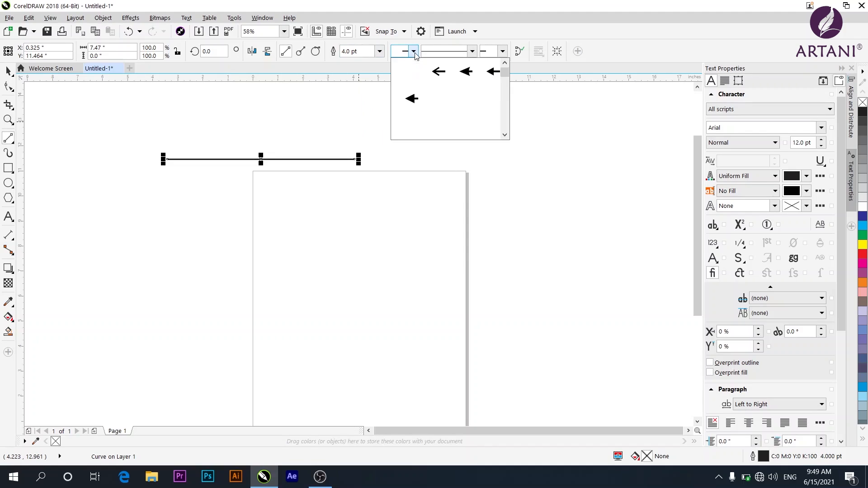
pyautogui.click(412, 125)
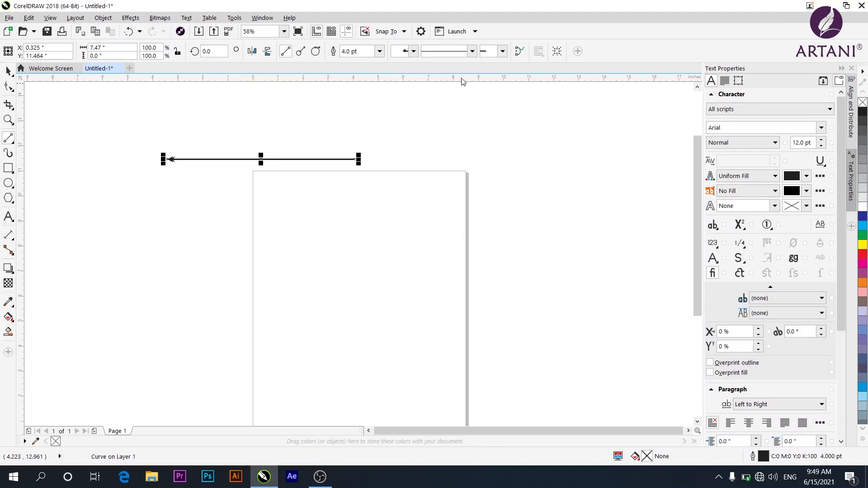
# Add a tail-shaped end arrowhead to the line and deselect it.
pyautogui.click(502, 51)
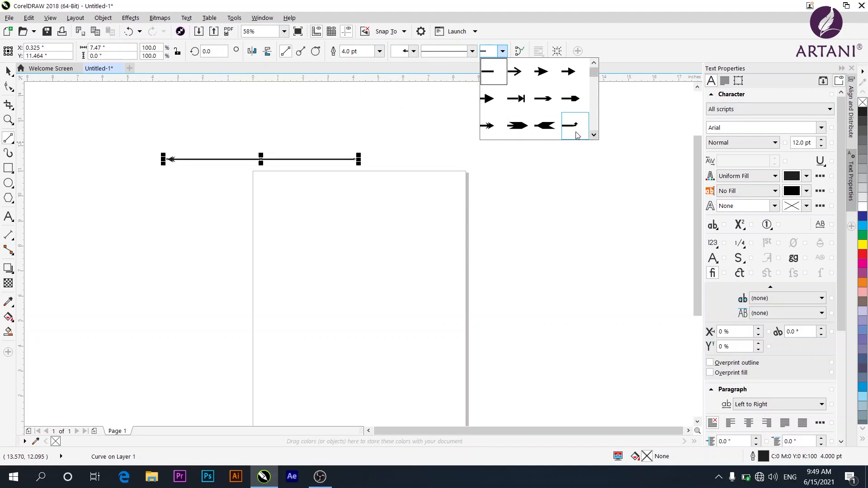
pyautogui.click(545, 125)
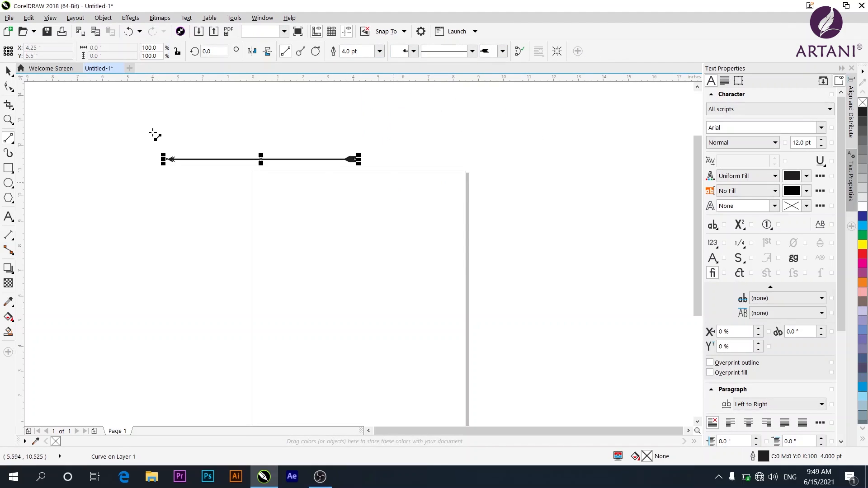
pyautogui.click(8, 71)
pyautogui.click(77, 150)
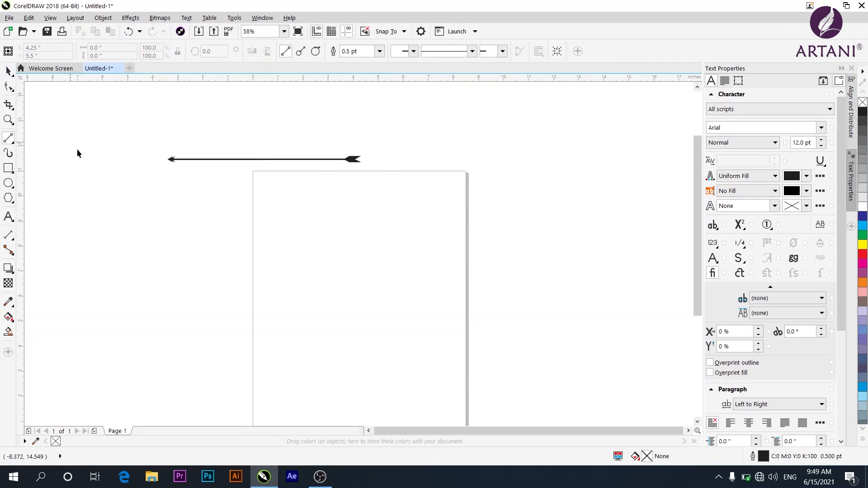
# Draw a diagonal 2-point line from the upper left toward the page, then select all objects and delete them.
pyautogui.click(263, 159)
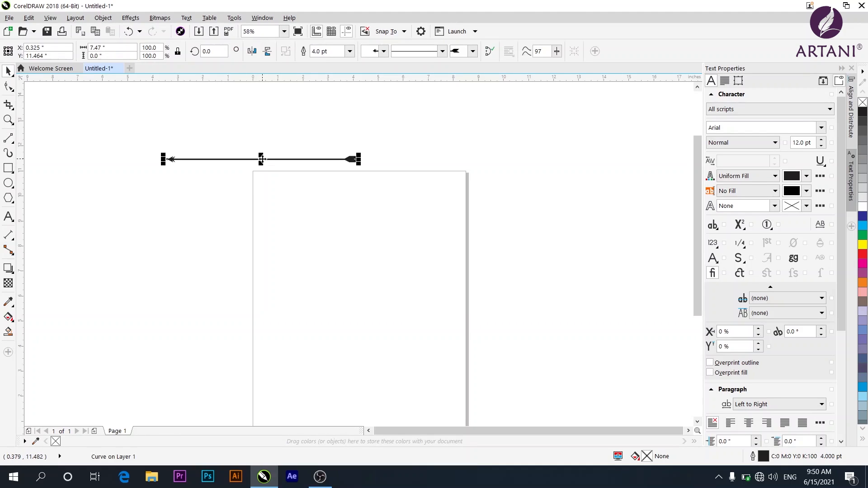
pyautogui.click(8, 138)
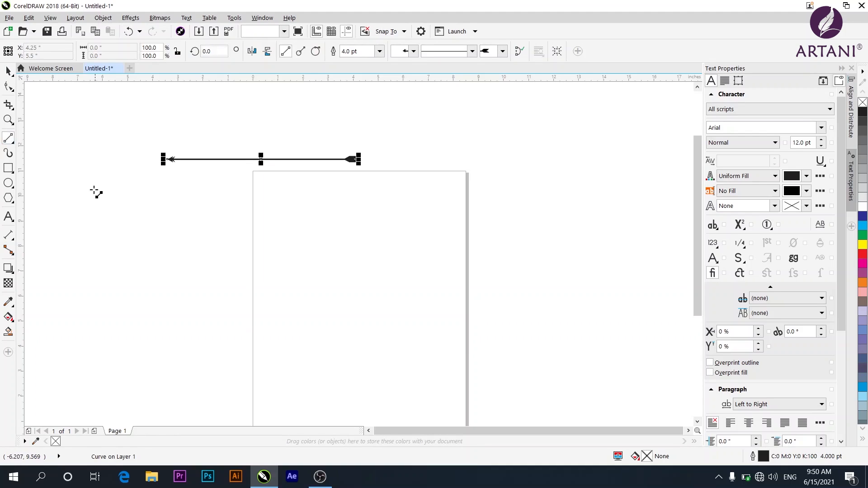
pyautogui.moveTo(94, 190)
pyautogui.mouseDown()
pyautogui.moveTo(178, 240)
pyautogui.moveTo(378, 262)
pyautogui.moveTo(381, 250)
pyautogui.moveTo(408, 243)
pyautogui.moveTo(316, 304)
pyautogui.moveTo(183, 262)
pyautogui.mouseUp()
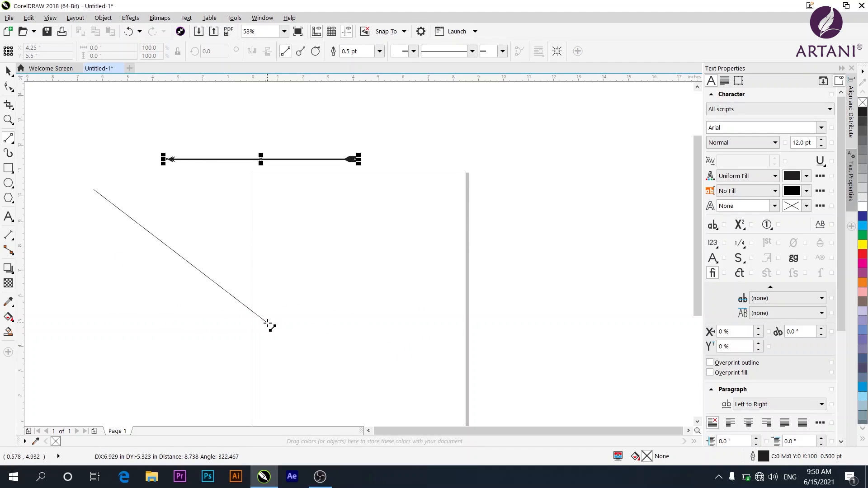
pyautogui.moveTo(268, 323); pyautogui.dragTo(267, 323)
pyautogui.hotkey('ctrl', 'a')
pyautogui.press('Delete')
# With the Bézier tool, draw a zigzag path of straight segments ending in a curved loop over the page's top edge.
pyautogui.click(12, 142)
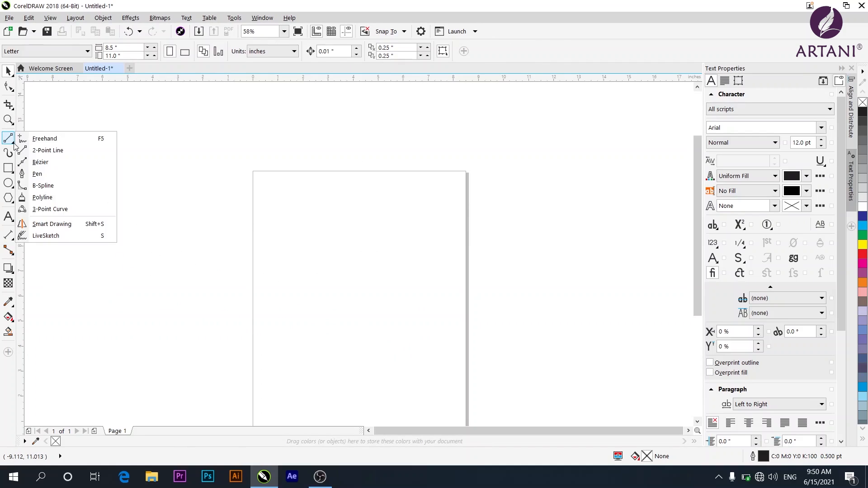
pyautogui.click(45, 167)
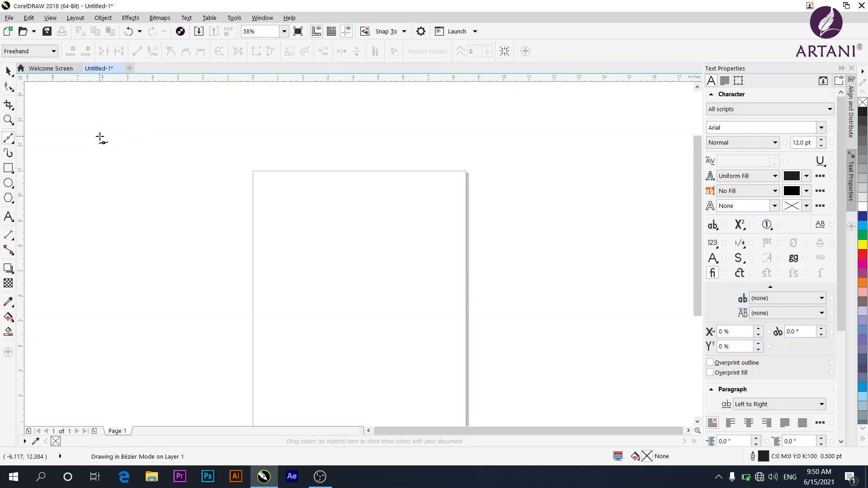
pyautogui.click(100, 137)
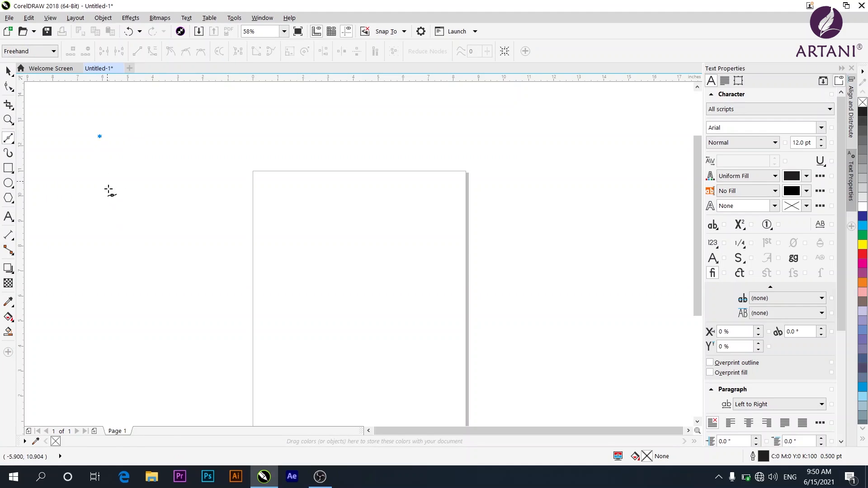
pyautogui.click(133, 267)
pyautogui.moveTo(136, 267); pyautogui.dragTo(135, 276)
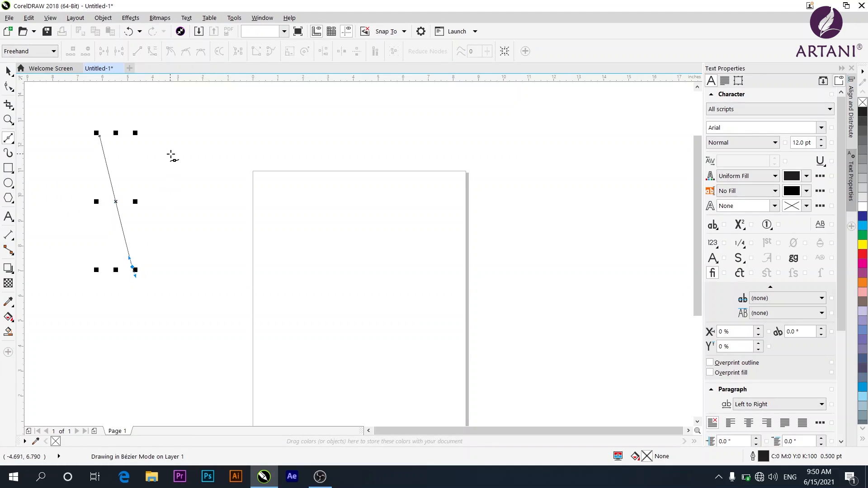
pyautogui.moveTo(170, 154); pyautogui.dragTo(178, 162)
pyautogui.click(220, 259)
pyautogui.click(232, 177)
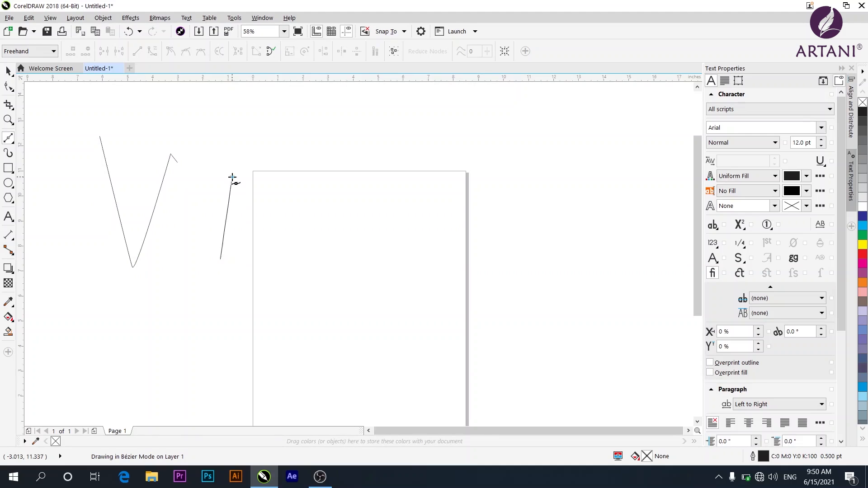
pyautogui.click(263, 226)
pyautogui.click(295, 172)
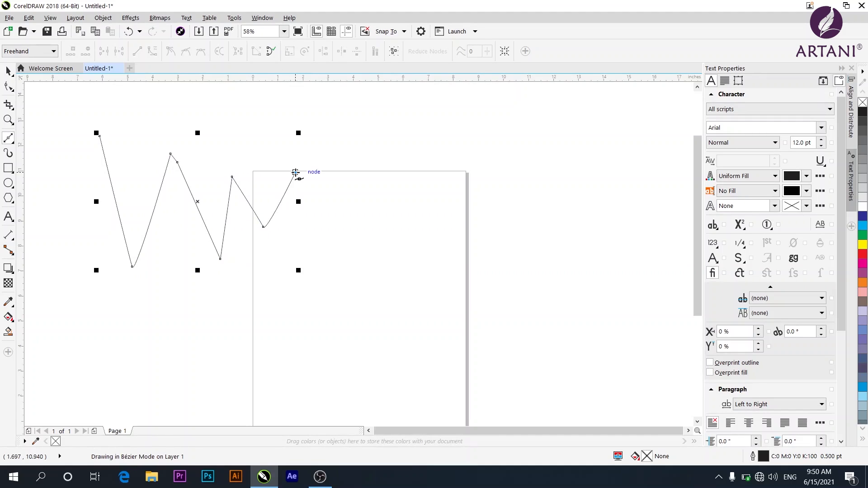
pyautogui.moveTo(327, 200); pyautogui.dragTo(278, 287)
pyautogui.moveTo(360, 263); pyautogui.dragTo(381, 232)
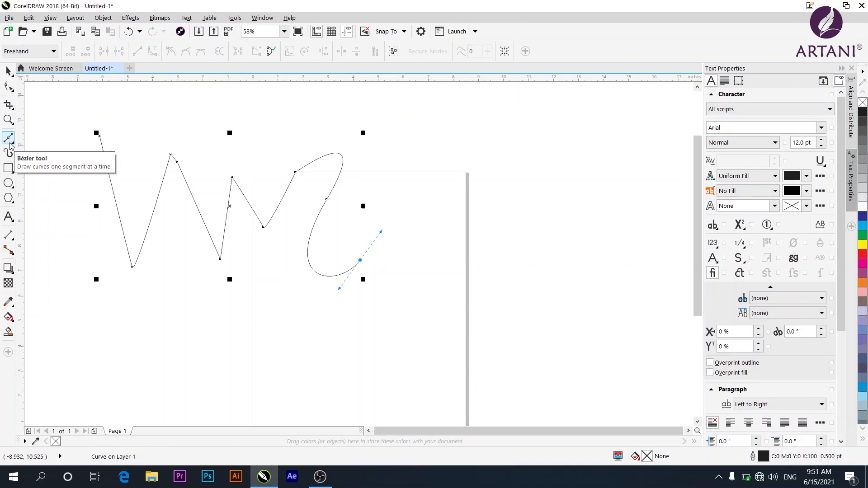
# Extend the Bézier path with more curved segments, then delete the whole path.
pyautogui.click(452, 136)
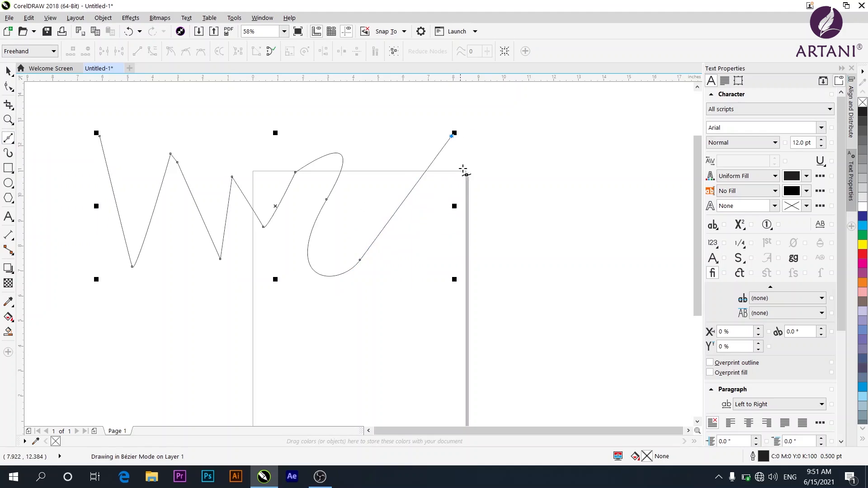
pyautogui.moveTo(471, 197); pyautogui.dragTo(392, 178)
pyautogui.click(452, 249)
pyautogui.click(427, 255)
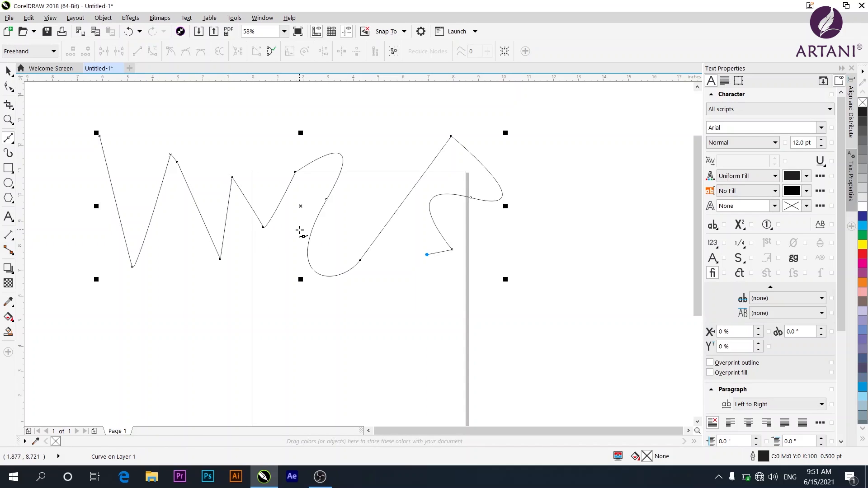
pyautogui.press('Delete')
# Switch to the Pen tool and draw a zigzag of straight segments in the upper-left area.
pyautogui.click(11, 141)
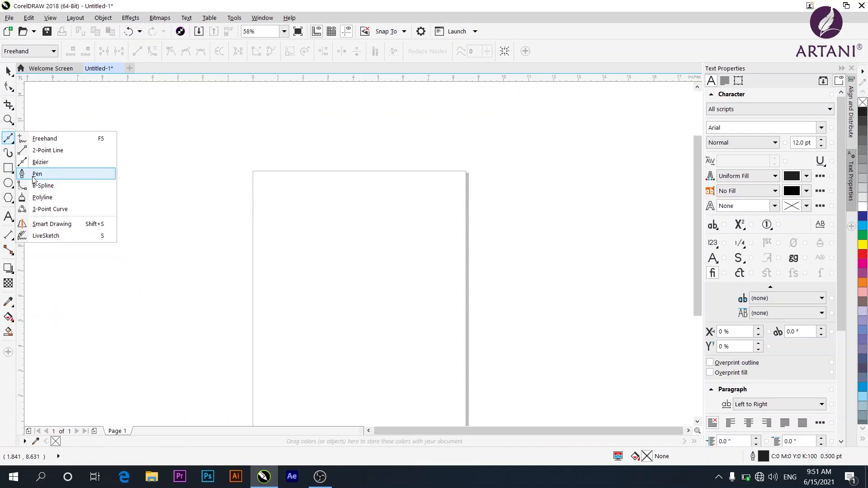
pyautogui.click(37, 175)
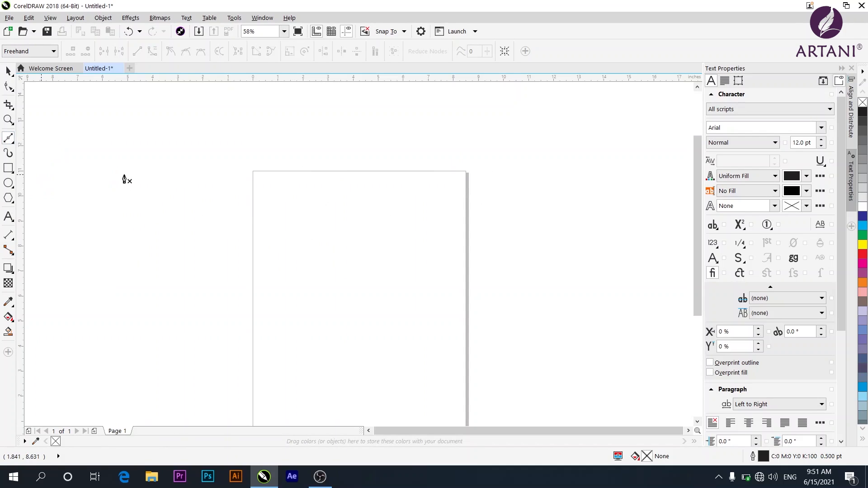
pyautogui.click(118, 151)
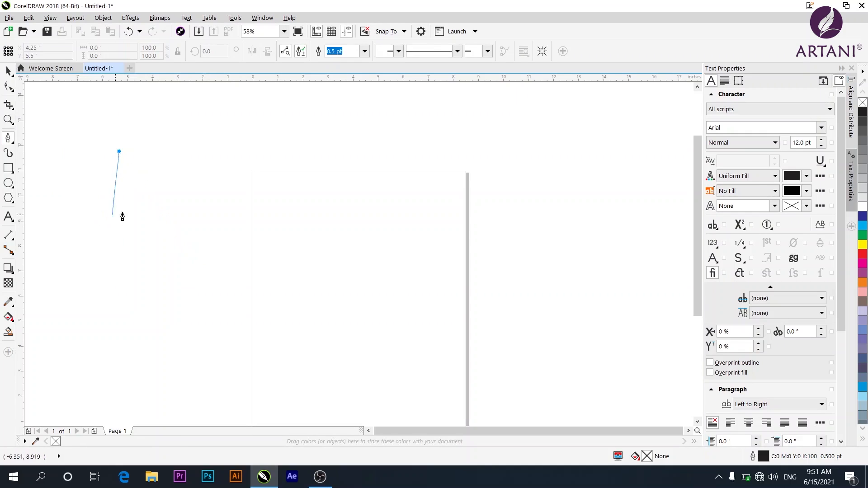
pyautogui.click(131, 214)
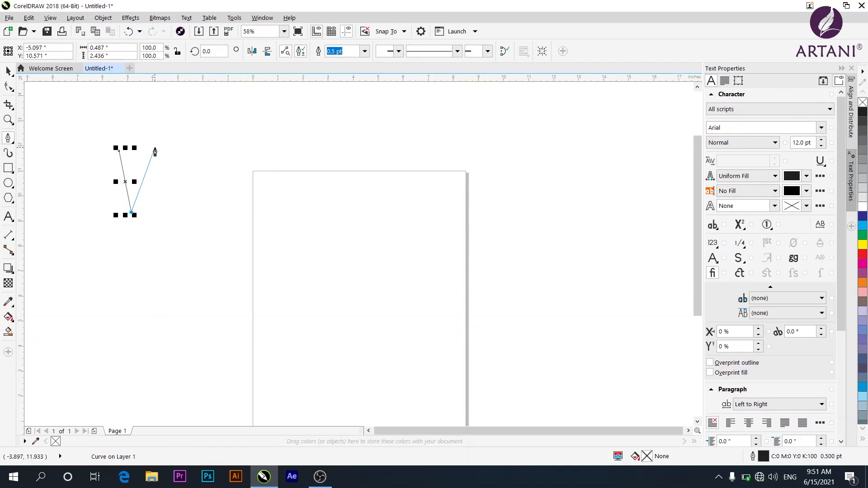
pyautogui.click(158, 128)
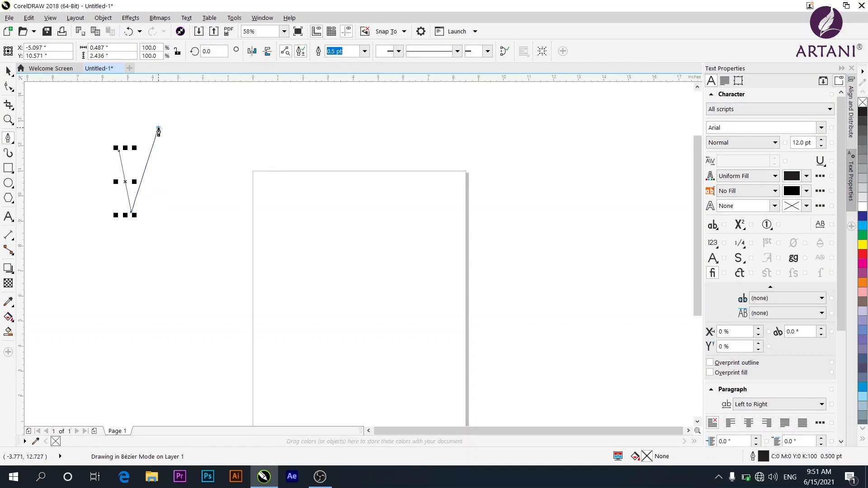
pyautogui.click(166, 187)
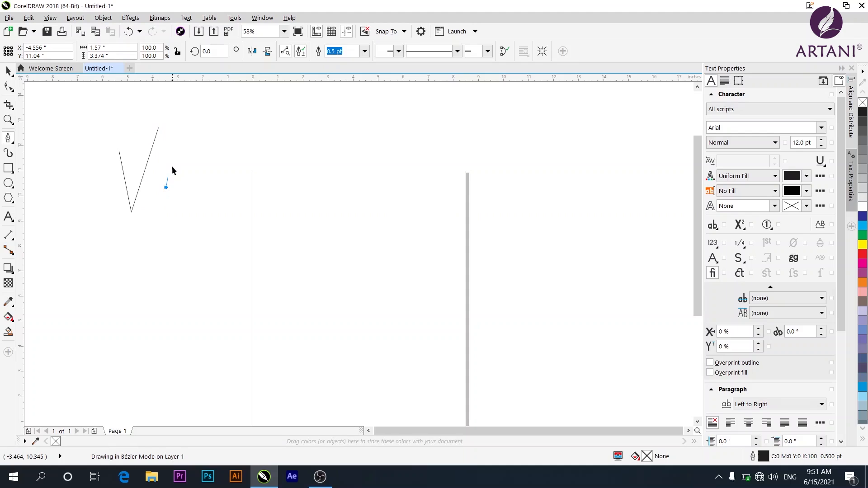
pyautogui.click(177, 144)
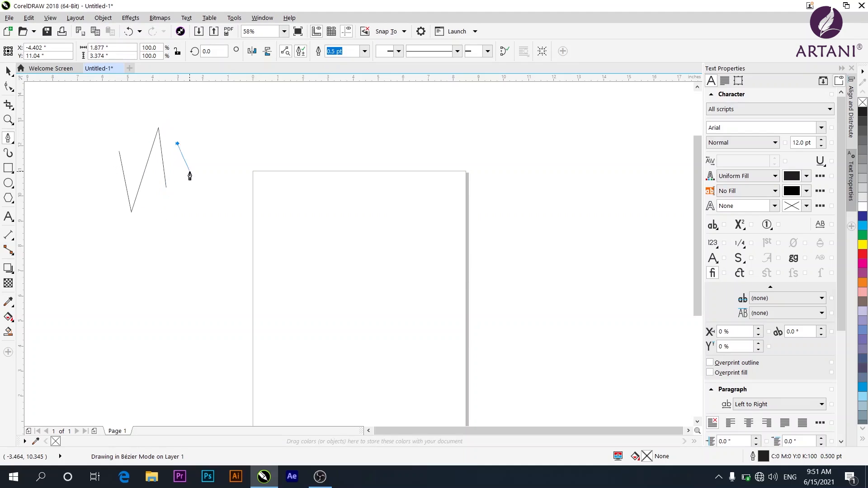
pyautogui.click(191, 206)
pyautogui.click(194, 167)
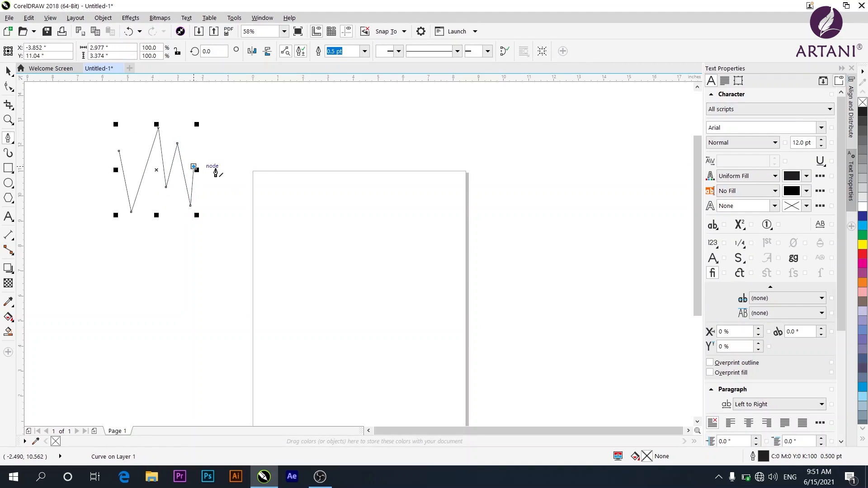
# Continue the Pen path with a horizontal segment and a second zigzag, finishing it over the page's top edge.
pyautogui.click(272, 167)
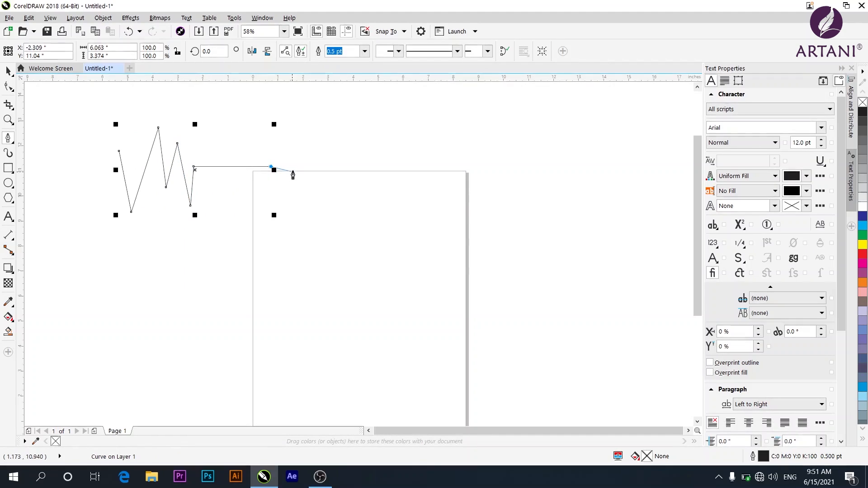
pyautogui.click(281, 135)
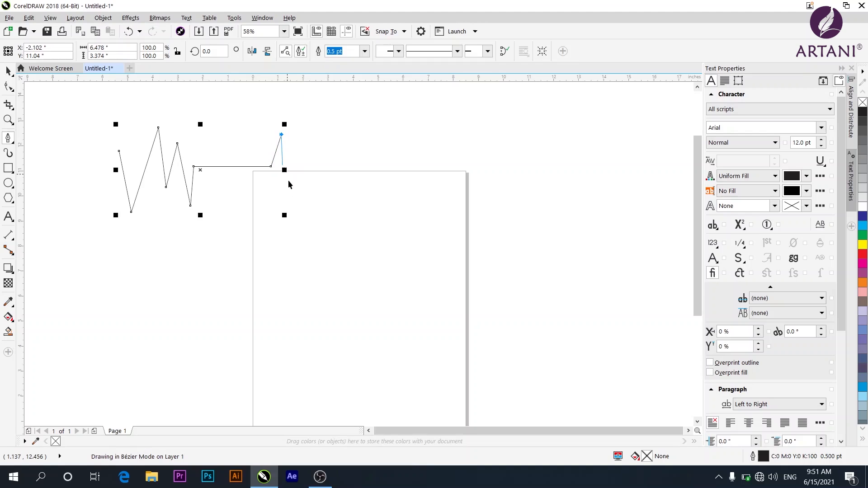
pyautogui.click(304, 215)
pyautogui.click(316, 153)
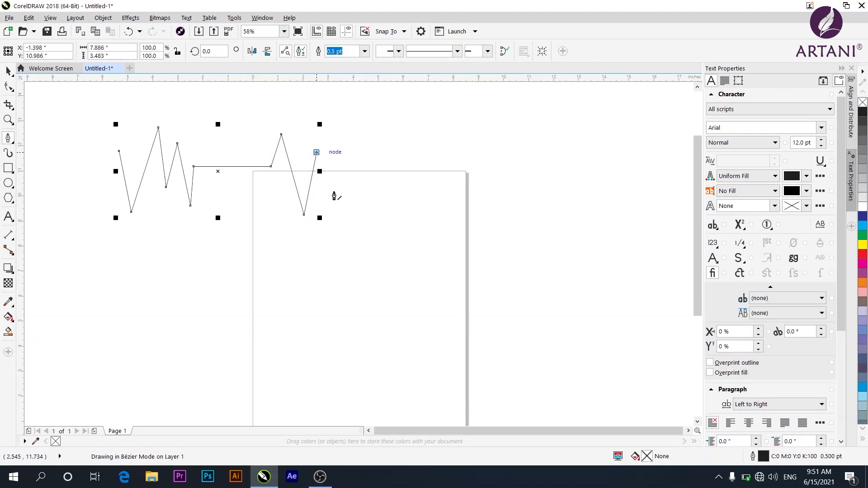
pyautogui.click(342, 204)
pyautogui.click(357, 151)
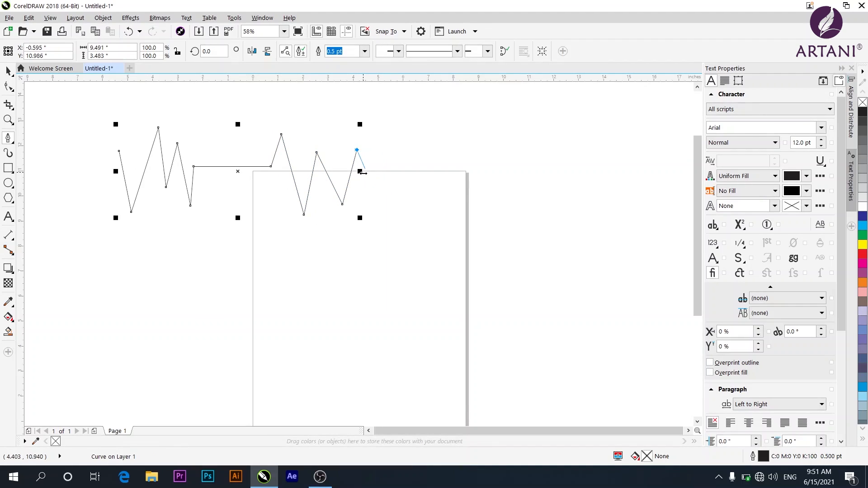
pyautogui.click(366, 192)
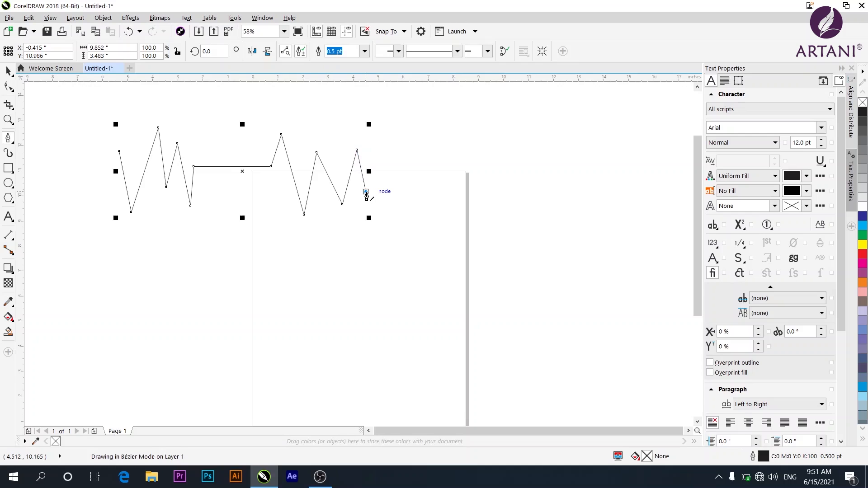
# Draw a second Pen path below the zigzag, mixing curved and straight segments.
pyautogui.click(100, 262)
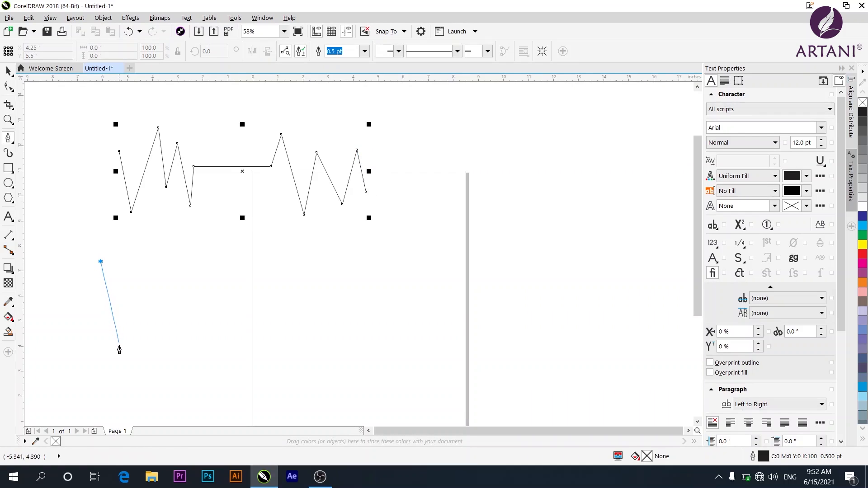
pyautogui.moveTo(119, 375); pyautogui.dragTo(203, 390)
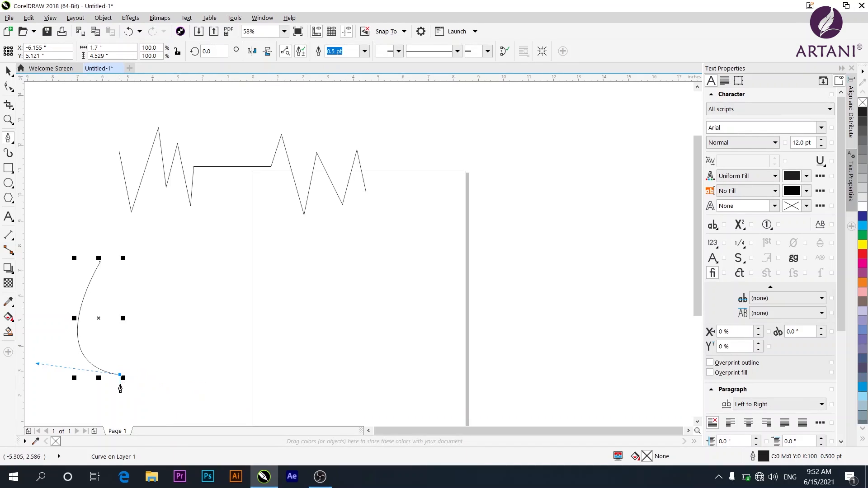
pyautogui.click(120, 400)
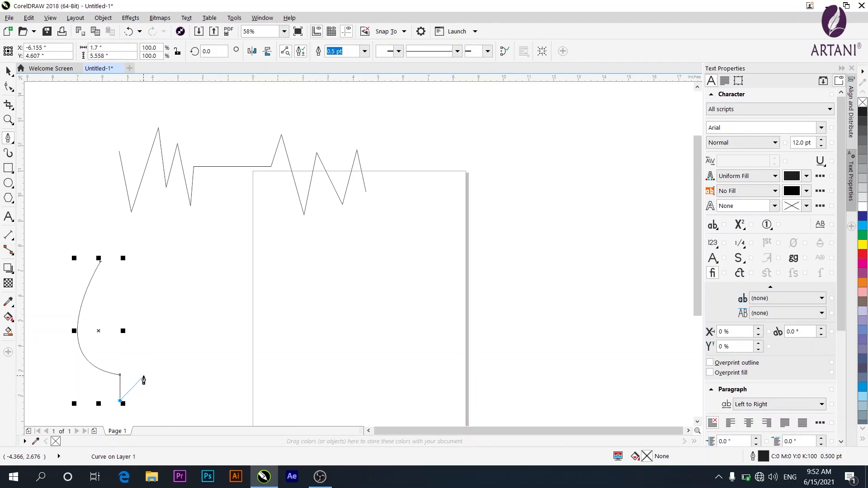
pyautogui.click(180, 302)
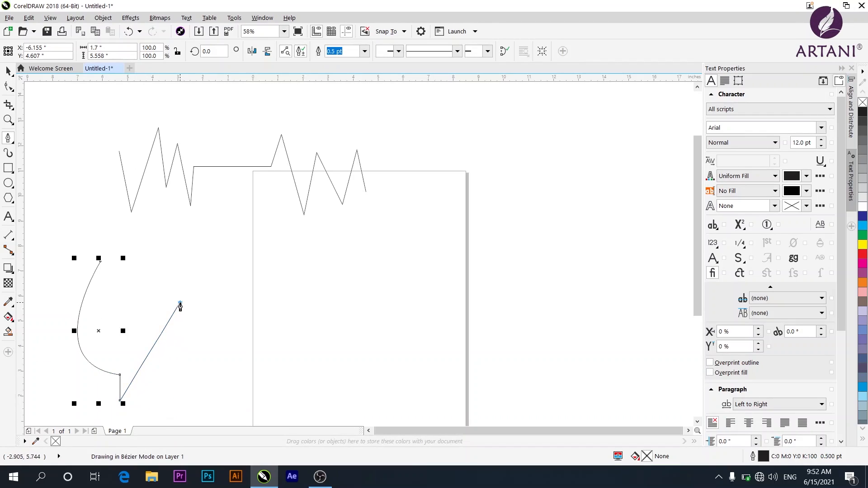
pyautogui.moveTo(198, 348); pyautogui.dragTo(230, 311)
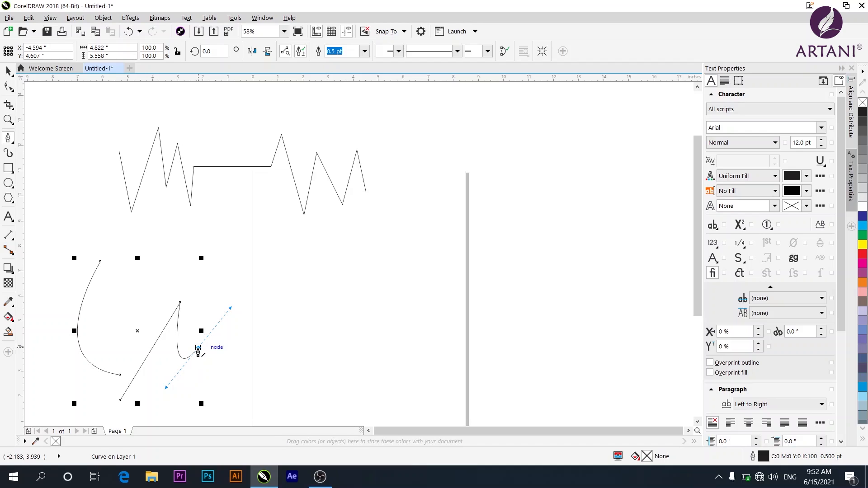
pyautogui.keyDown('alt'); pyautogui.click(198, 348); pyautogui.keyUp('alt')
pyautogui.press('super')
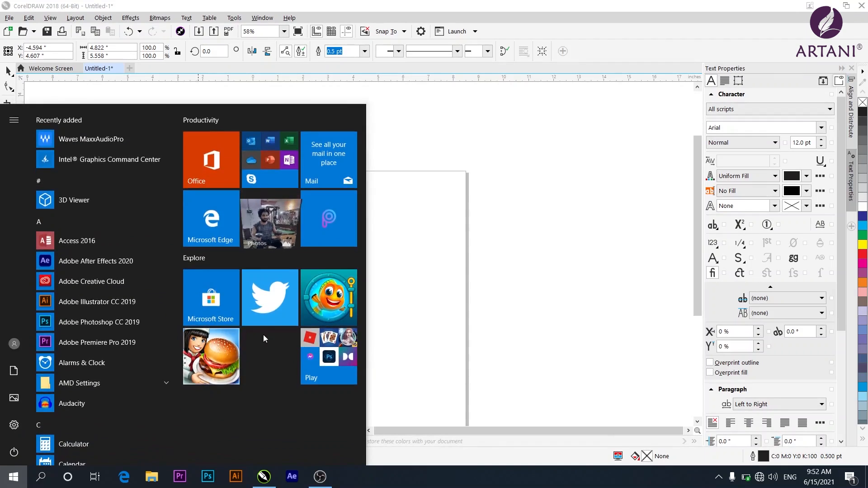
pyautogui.press('super')
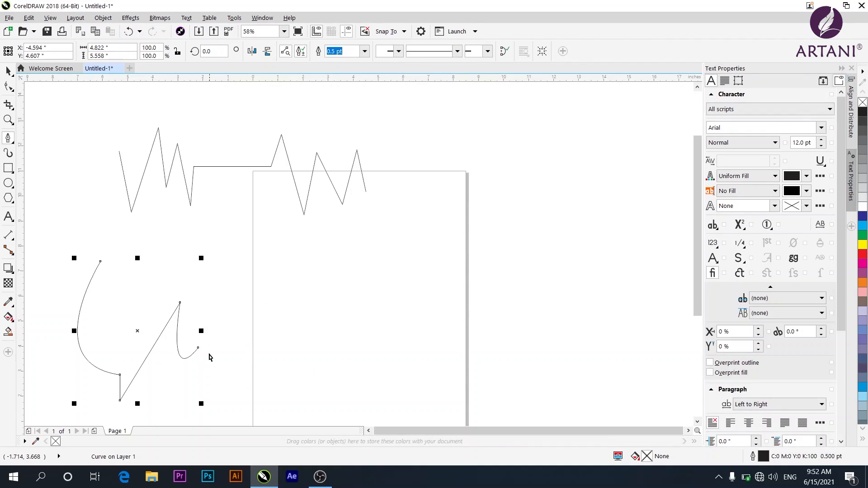
# Reshape the second path by dragging its end node, start node and lower corner node to new positions.
pyautogui.moveTo(198, 348); pyautogui.dragTo(262, 342)
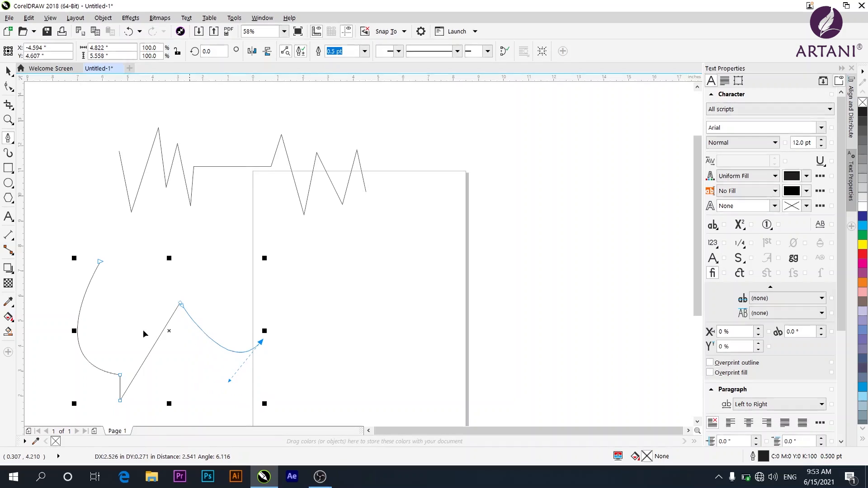
pyautogui.moveTo(98, 264); pyautogui.dragTo(126, 291)
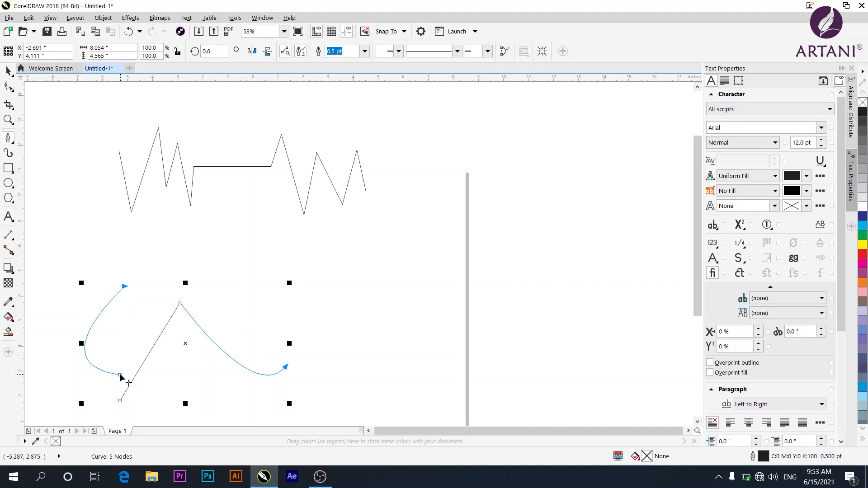
pyautogui.moveTo(121, 374); pyautogui.dragTo(125, 355)
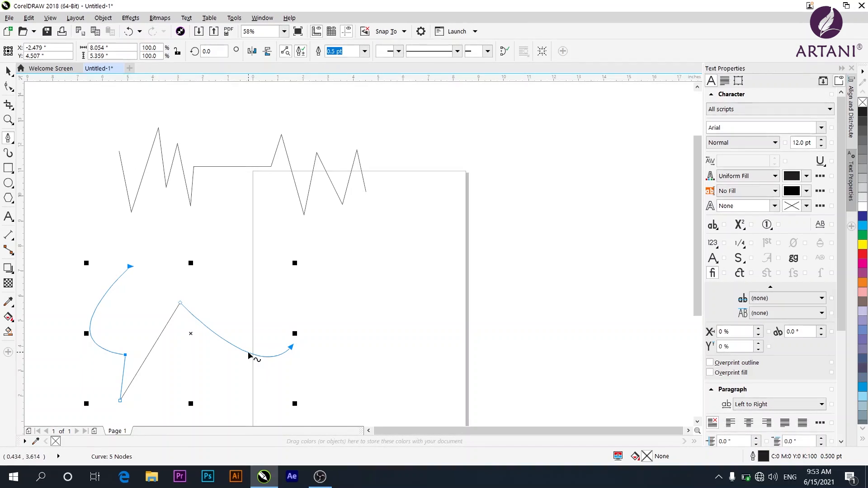
# Drag the second path's curved segment downward to deepen its lower curve.
pyautogui.moveTo(238, 363); pyautogui.dragTo(218, 368)
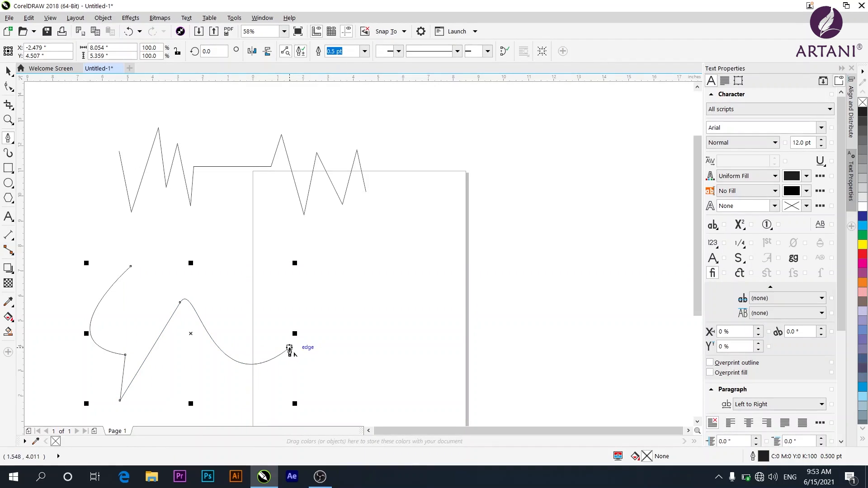
# Draw a short curved Pen path about 2.9 in tall inside the page's upper-right area.
pyautogui.click(354, 225)
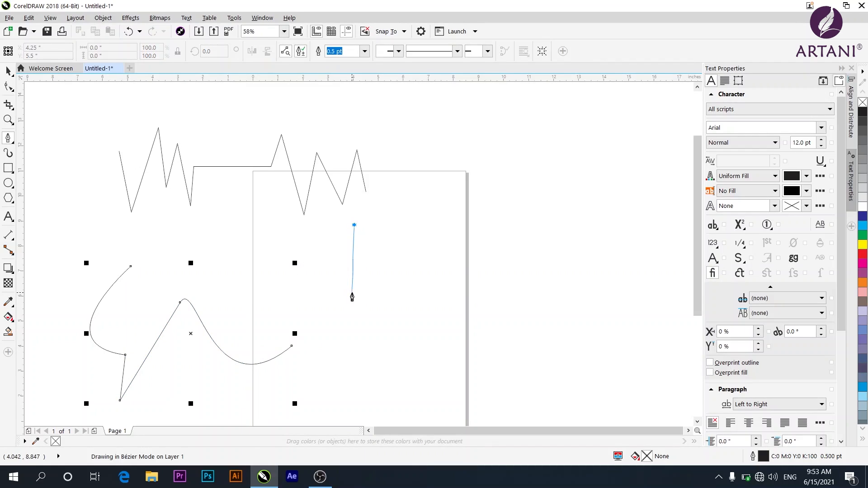
pyautogui.moveTo(352, 293); pyautogui.dragTo(417, 323)
pyautogui.click(353, 298)
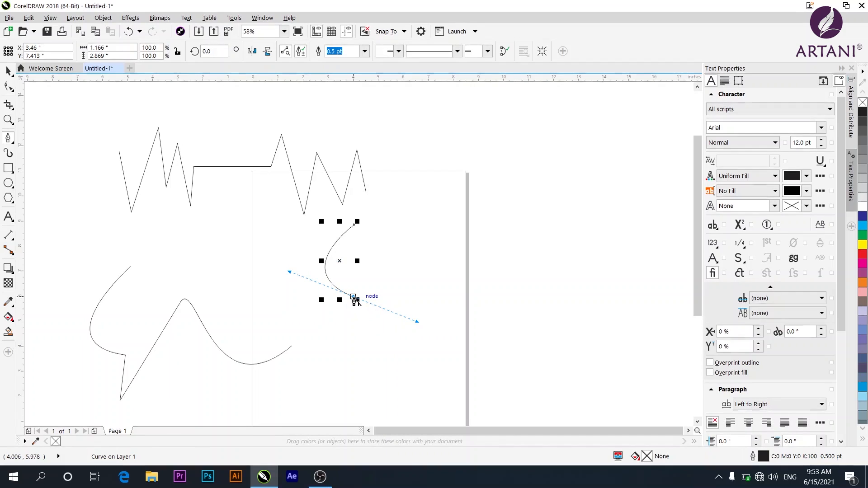
pyautogui.moveTo(354, 300); pyautogui.dragTo(353, 313)
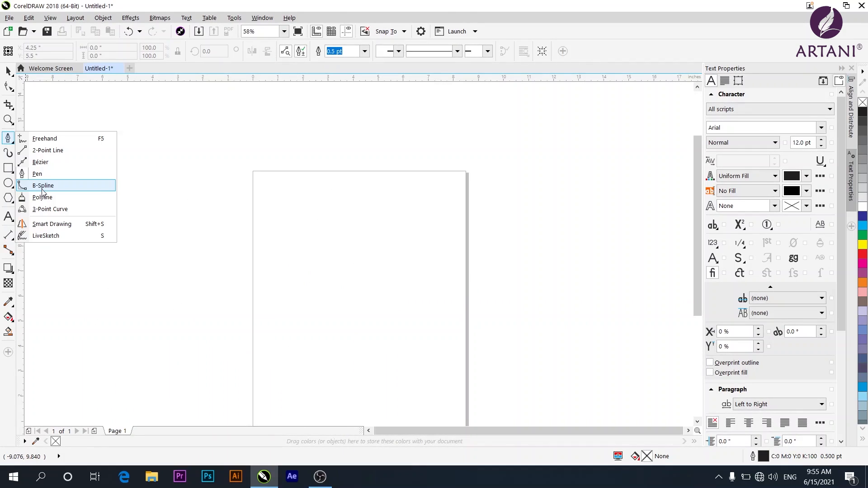
# Switch to the B-Spline tool and place control points running from the upper left down and across the page.
pyautogui.click(43, 186)
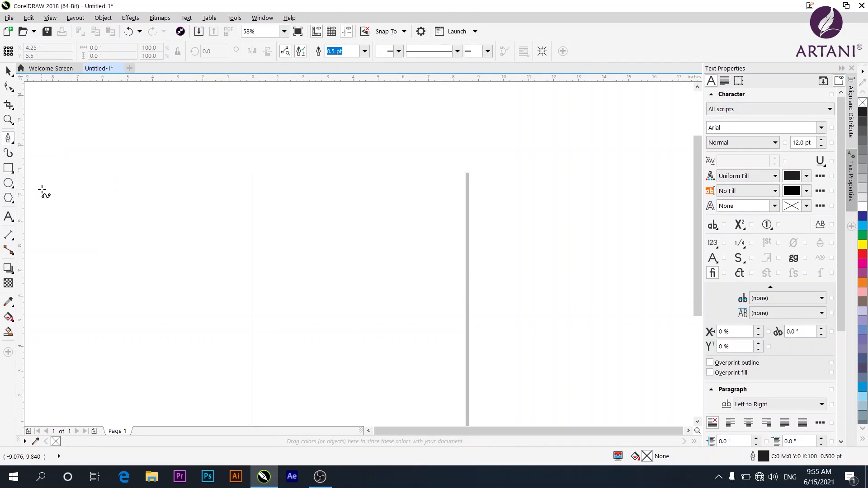
pyautogui.click(137, 146)
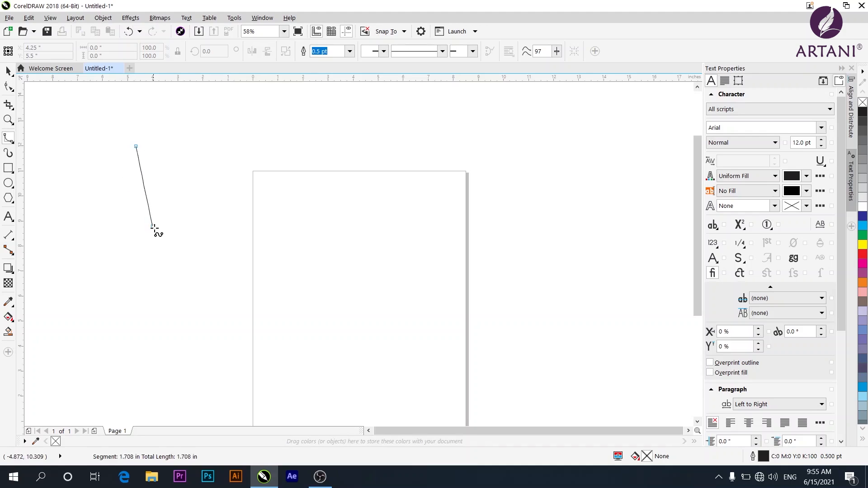
pyautogui.click(168, 249)
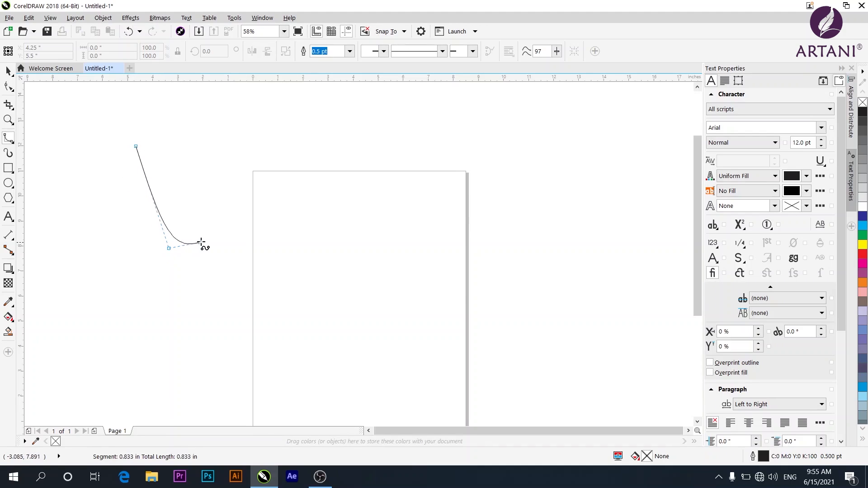
pyautogui.click(281, 233)
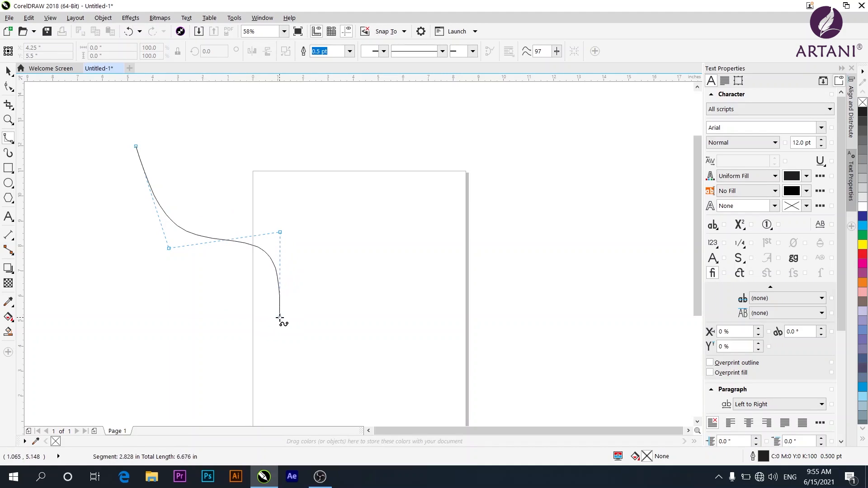
pyautogui.click(217, 323)
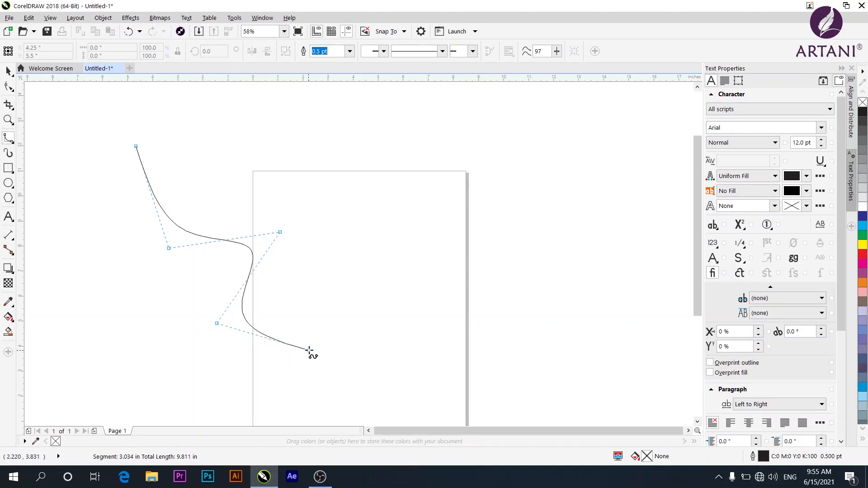
pyautogui.click(312, 347)
pyautogui.moveTo(321, 266); pyautogui.dragTo(348, 327)
pyautogui.click(347, 327)
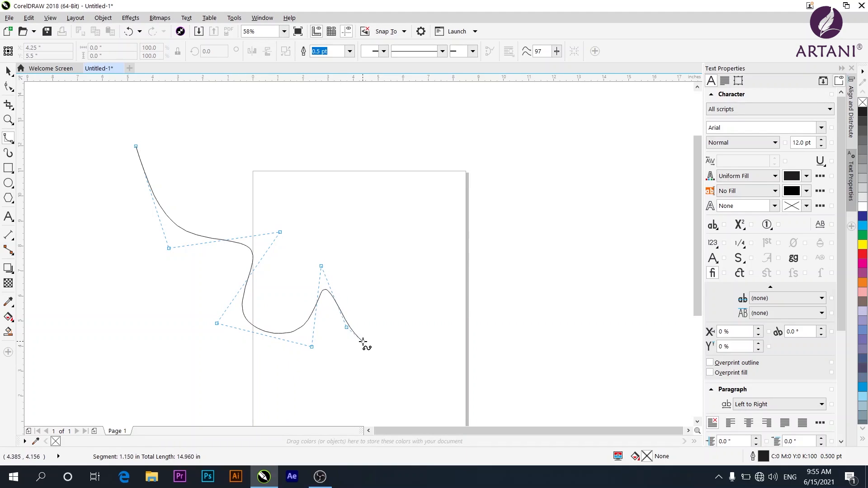
# Continue placing B-spline control points up and back across the top, closing the curve at its starting point.
pyautogui.click(380, 275)
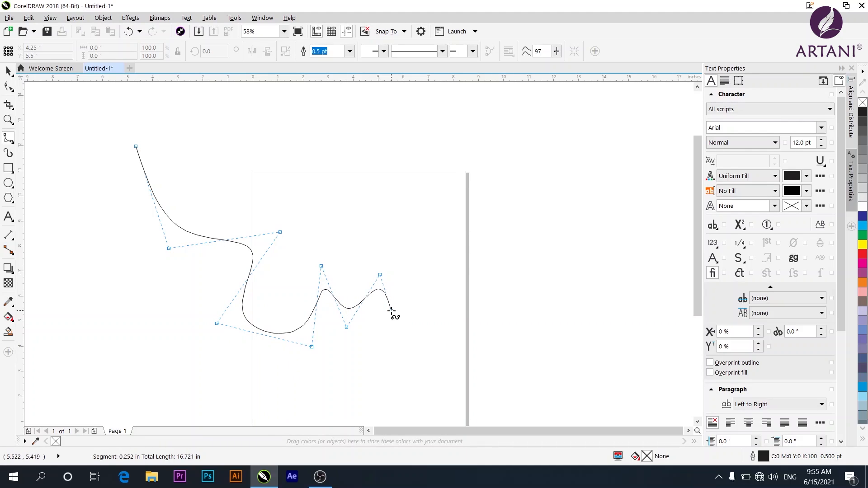
pyautogui.click(392, 311)
pyautogui.click(402, 223)
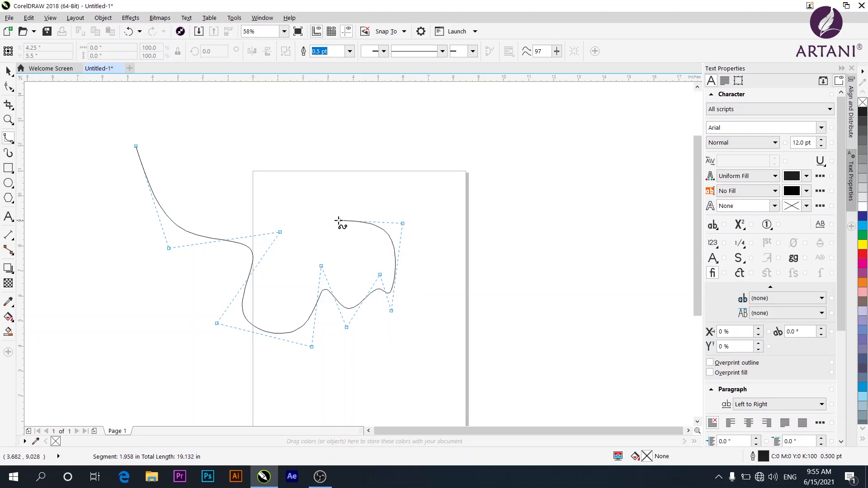
pyautogui.click(336, 220)
pyautogui.click(301, 163)
pyautogui.click(269, 142)
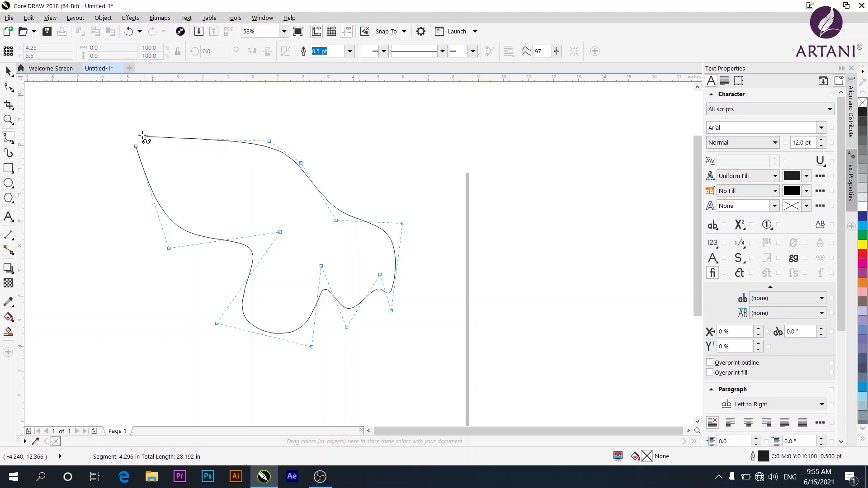
pyautogui.click(136, 147)
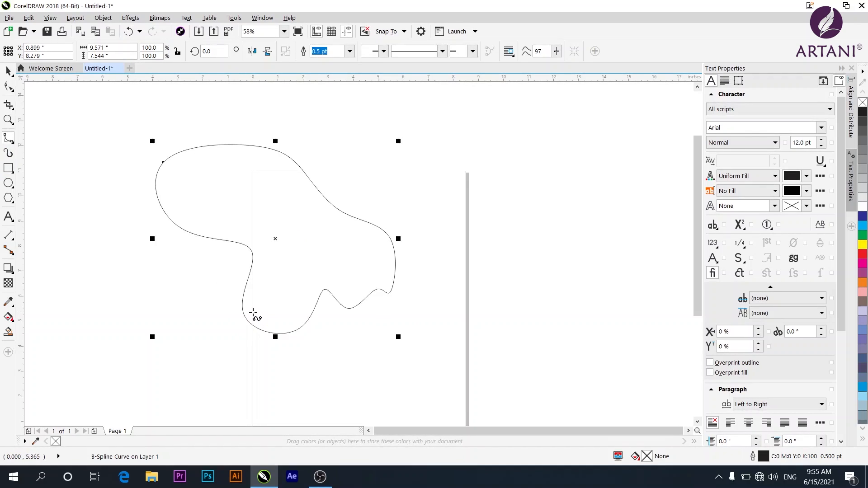
# Switch to the Polyline tool and draw a zigzag of straight segments in the upper-left area.
pyautogui.click(47, 202)
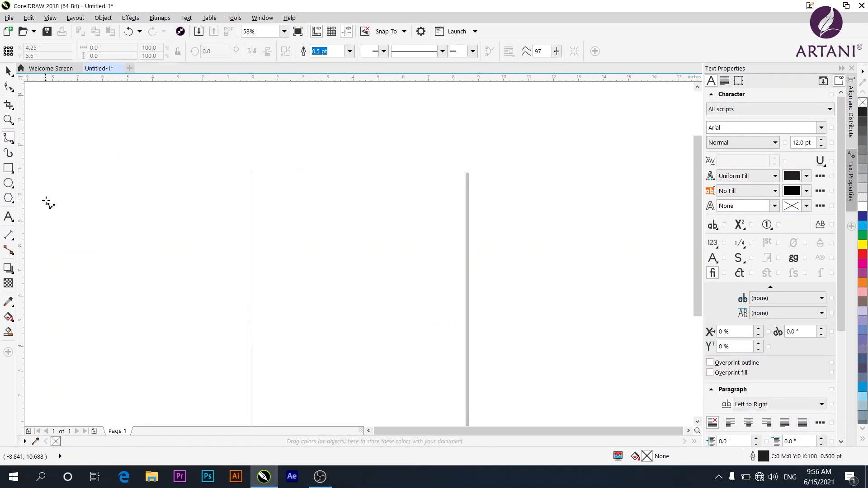
pyautogui.click(149, 130)
pyautogui.click(181, 211)
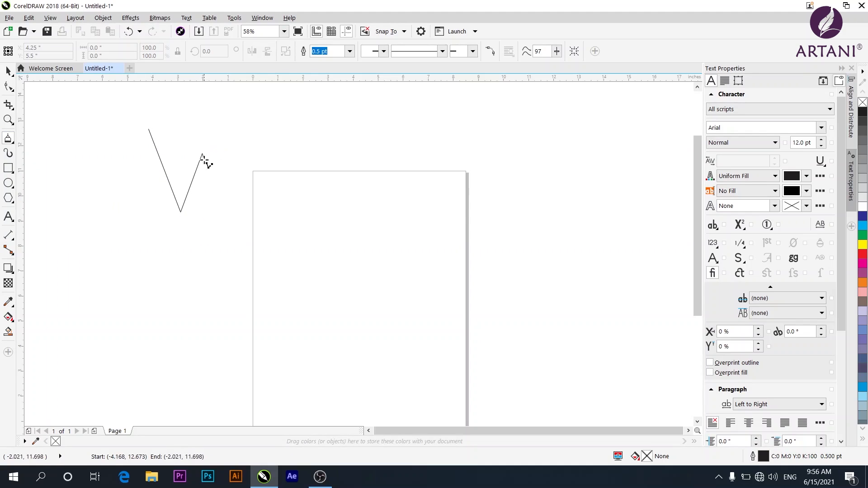
pyautogui.click(202, 154)
pyautogui.click(229, 212)
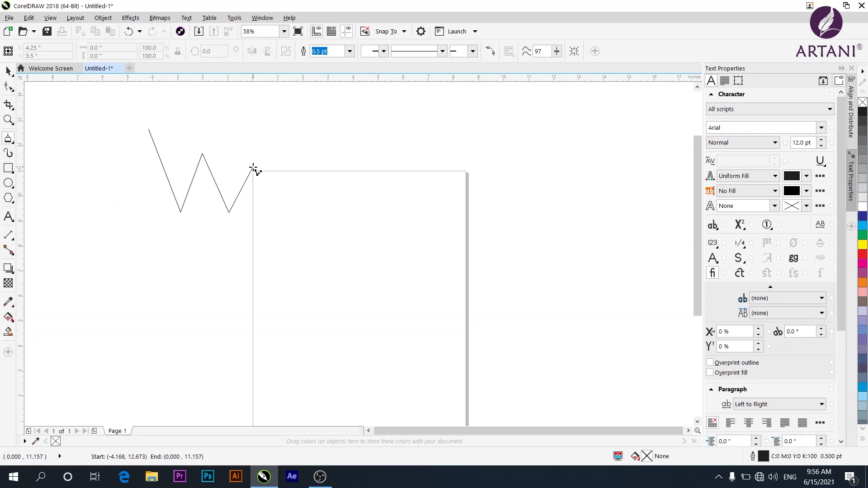
pyautogui.click(253, 168)
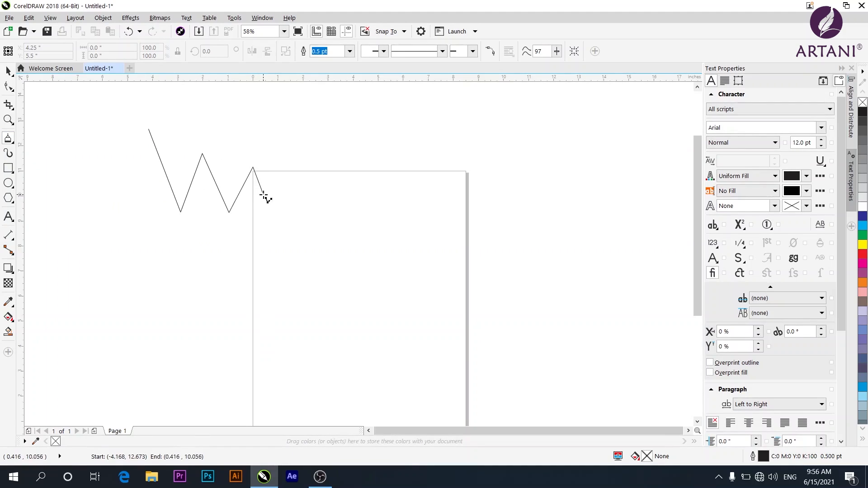
# Continue the polyline with another zigzag, a freehand stretch and a long segment toward the lower left.
pyautogui.click(271, 231)
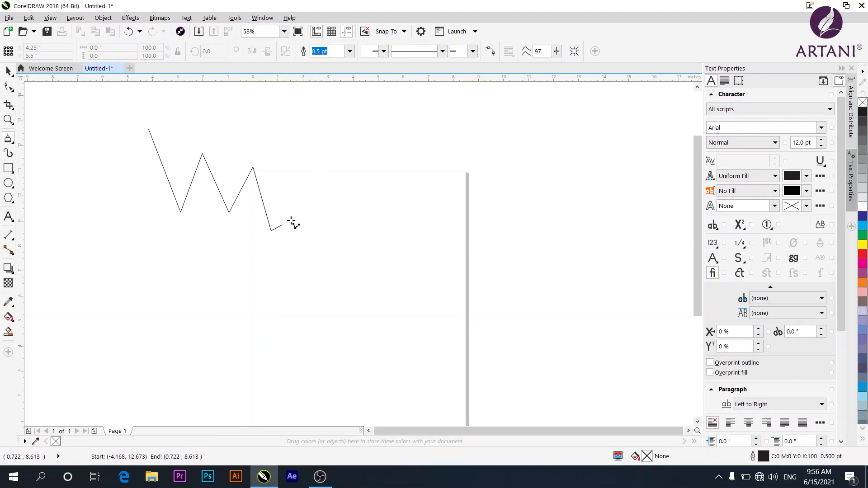
pyautogui.click(310, 156)
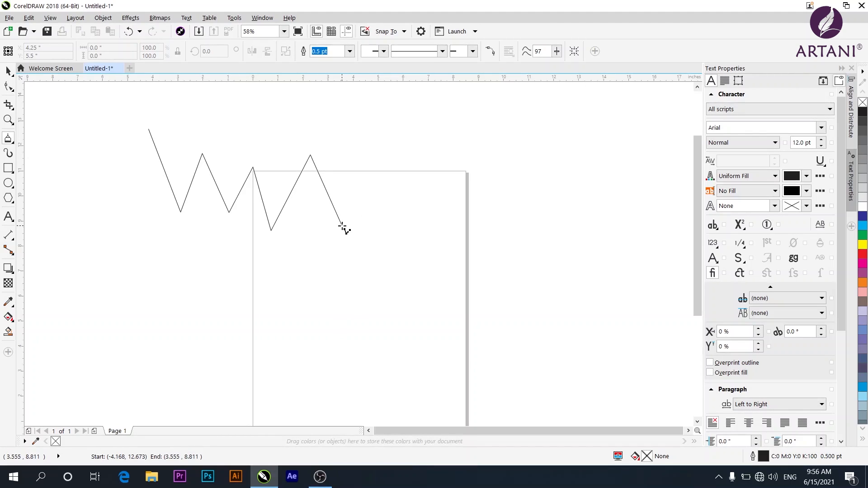
pyautogui.moveTo(359, 232)
pyautogui.mouseDown()
pyautogui.moveTo(392, 204)
pyautogui.moveTo(386, 193)
pyautogui.moveTo(407, 193)
pyautogui.moveTo(426, 208)
pyautogui.moveTo(424, 237)
pyautogui.moveTo(400, 259)
pyautogui.moveTo(384, 300)
pyautogui.mouseUp()
pyautogui.click(421, 308)
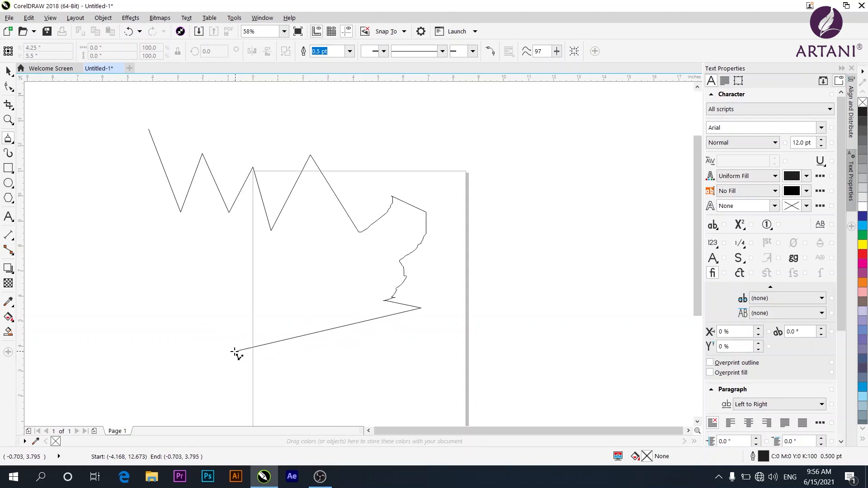
# Switch to the 3-Point Curve tool and draw a U-shaped arc about 5.2 in wide in the upper-left area.
pyautogui.click(12, 142)
pyautogui.click(54, 213)
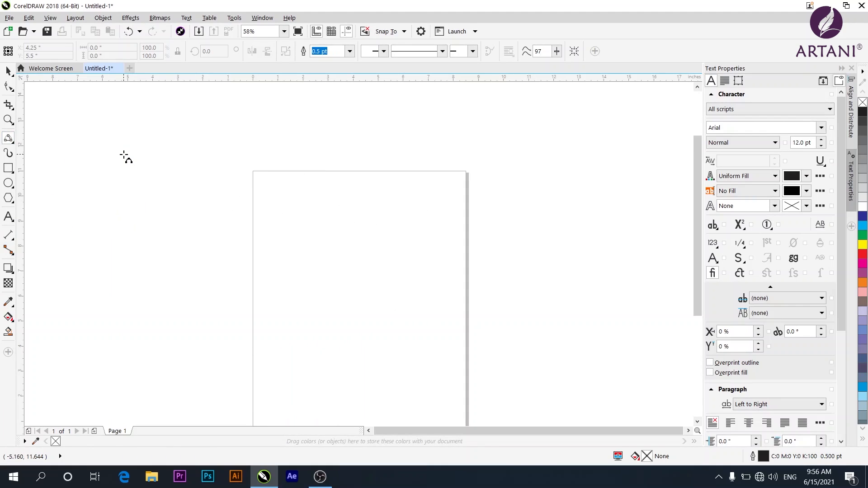
pyautogui.moveTo(124, 155); pyautogui.dragTo(250, 246)
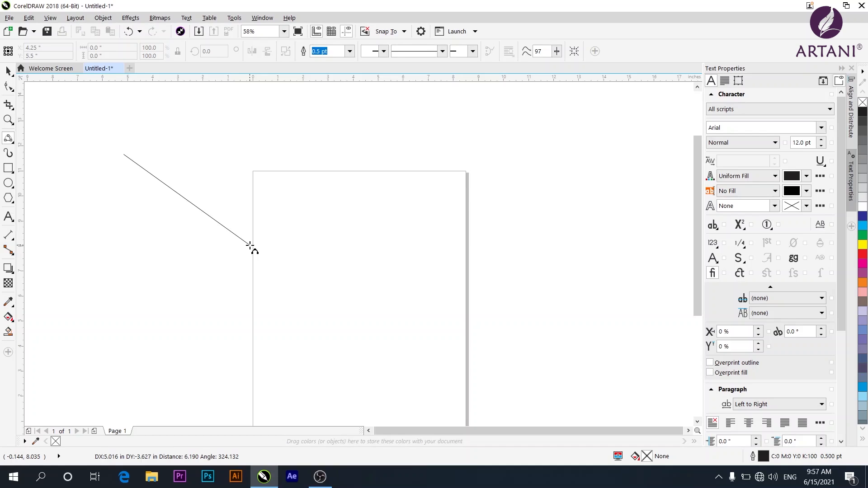
pyautogui.click(254, 156)
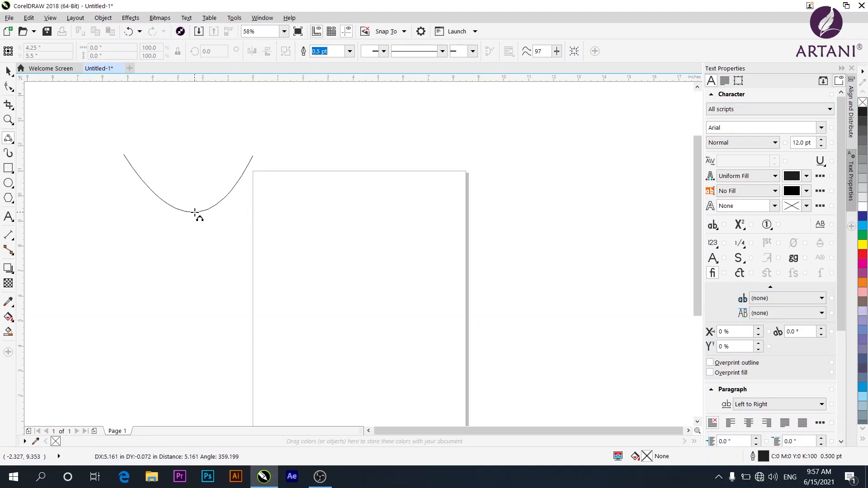
pyautogui.click(199, 215)
# Switch to Smart Drawing and sketch a rectangle left of the page.
pyautogui.click(12, 141)
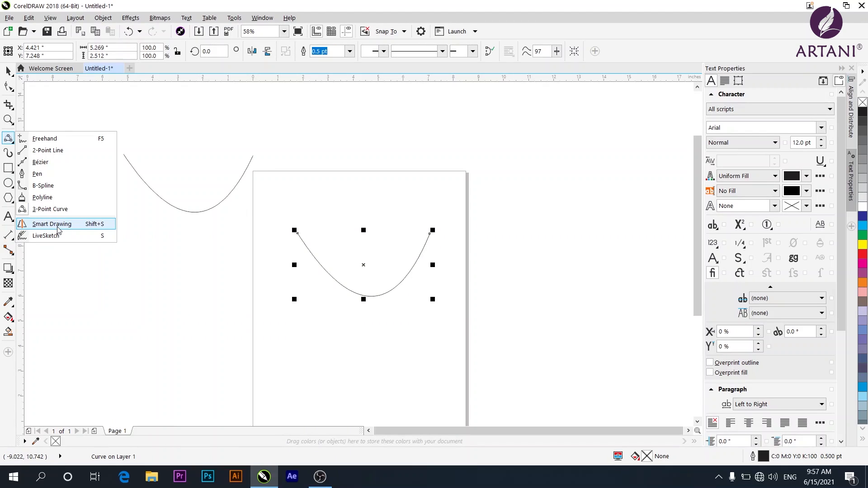
pyautogui.click(58, 226)
pyautogui.moveTo(84, 215)
pyautogui.mouseDown()
pyautogui.moveTo(89, 296)
pyautogui.moveTo(217, 289)
pyautogui.moveTo(216, 213)
pyautogui.moveTo(84, 216)
pyautogui.mouseUp()
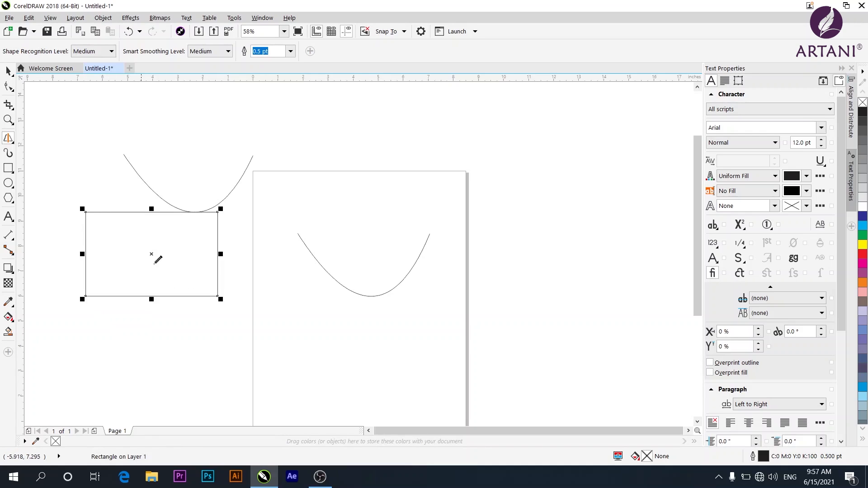
# Switch to LiveSketch, set its timer to 5.0 sec, and sketch two curved arc strokes near the page's top-left corner.
pyautogui.moveTo(359, 133)
pyautogui.mouseDown()
pyautogui.moveTo(313, 221)
pyautogui.moveTo(412, 213)
pyautogui.moveTo(358, 134)
pyautogui.mouseUp()
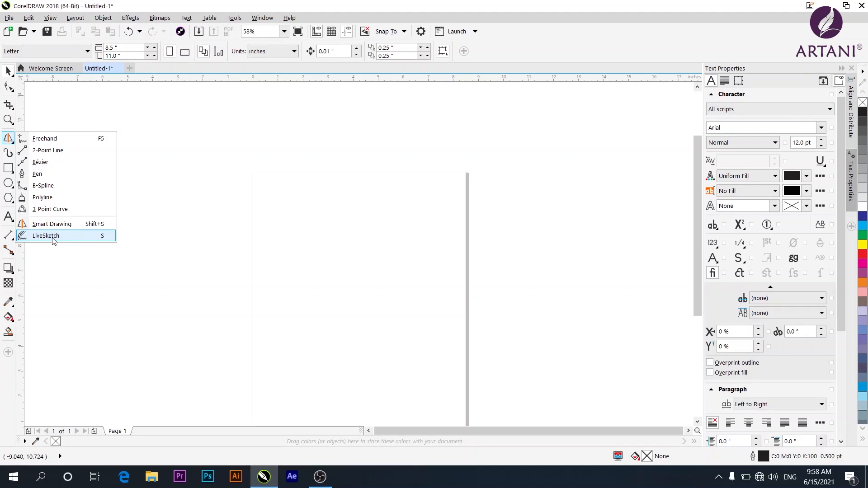
pyautogui.click(54, 240)
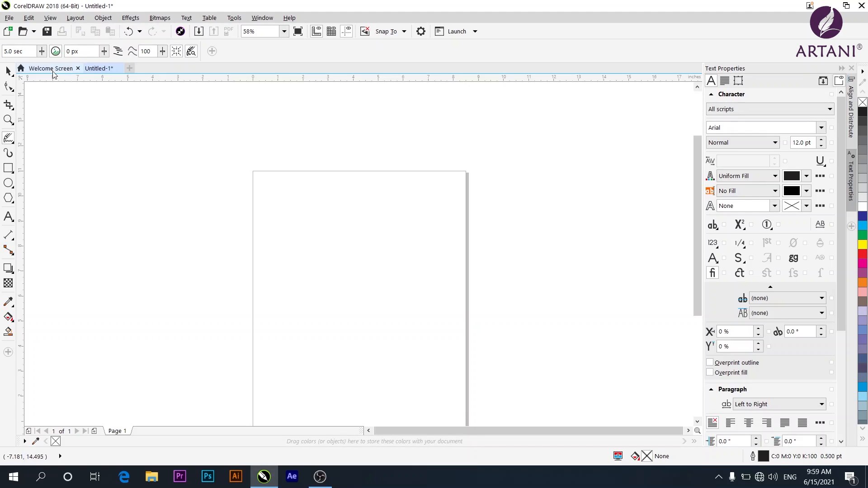
pyautogui.click(43, 52)
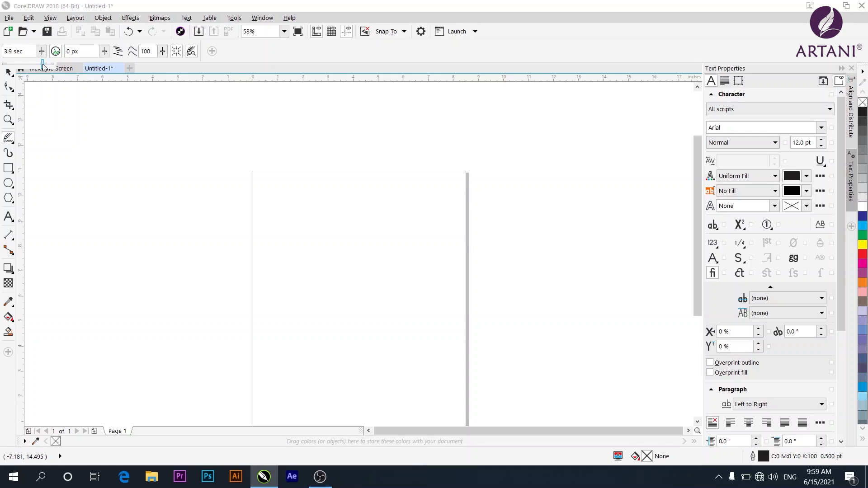
pyautogui.moveTo(21, 64); pyautogui.dragTo(52, 64)
pyautogui.moveTo(156, 132)
pyautogui.mouseDown()
pyautogui.moveTo(148, 167)
pyautogui.moveTo(168, 222)
pyautogui.moveTo(227, 271)
pyautogui.mouseUp()
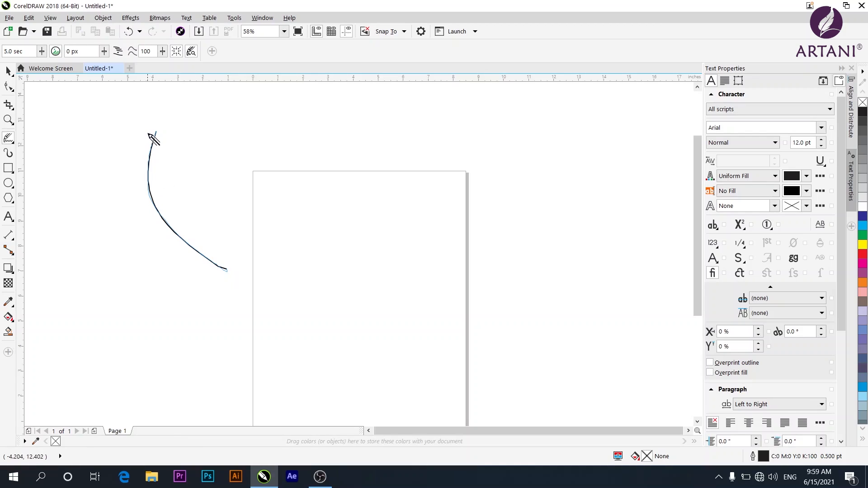
pyautogui.moveTo(156, 132)
pyautogui.mouseDown()
pyautogui.moveTo(155, 192)
pyautogui.moveTo(215, 266)
pyautogui.mouseUp()
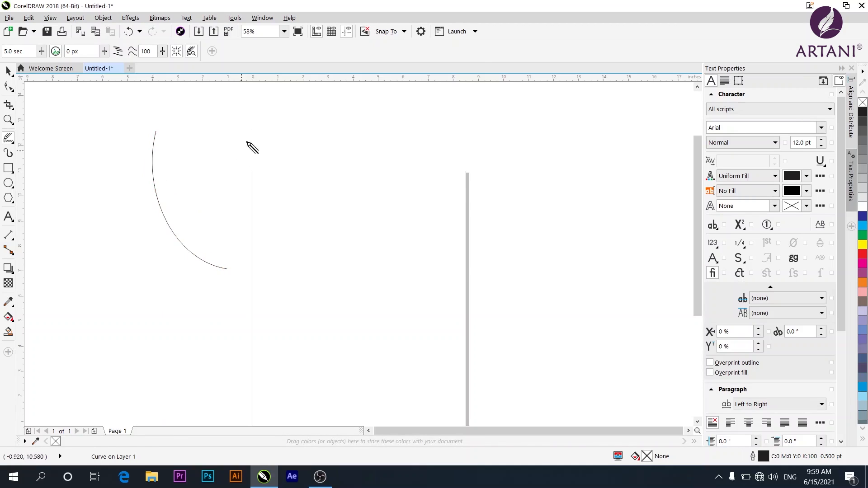
pyautogui.moveTo(253, 123)
pyautogui.mouseDown()
pyautogui.moveTo(269, 194)
pyautogui.moveTo(324, 244)
pyautogui.mouseUp()
pyautogui.moveTo(254, 127)
pyautogui.mouseDown()
pyautogui.moveTo(282, 208)
pyautogui.moveTo(328, 250)
pyautogui.mouseUp()
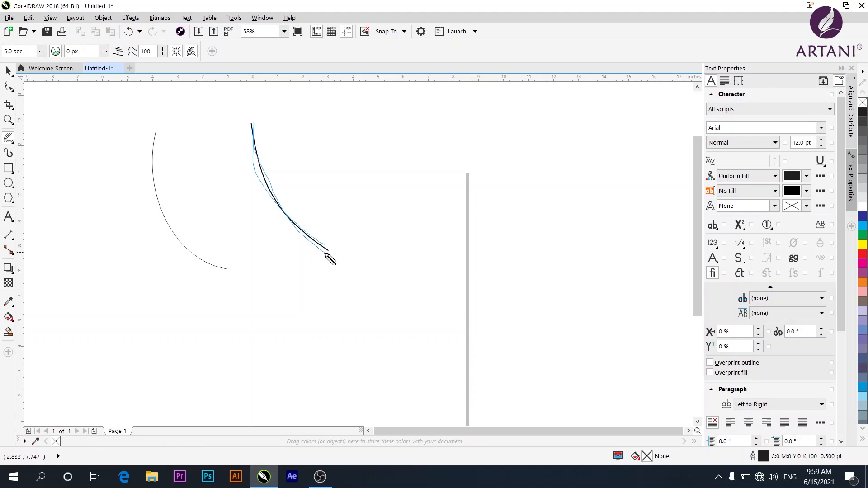
# Set the LiveSketch timer to 0.4 sec and sketch three overlapping strokes left of the first arc.
pyautogui.click(43, 52)
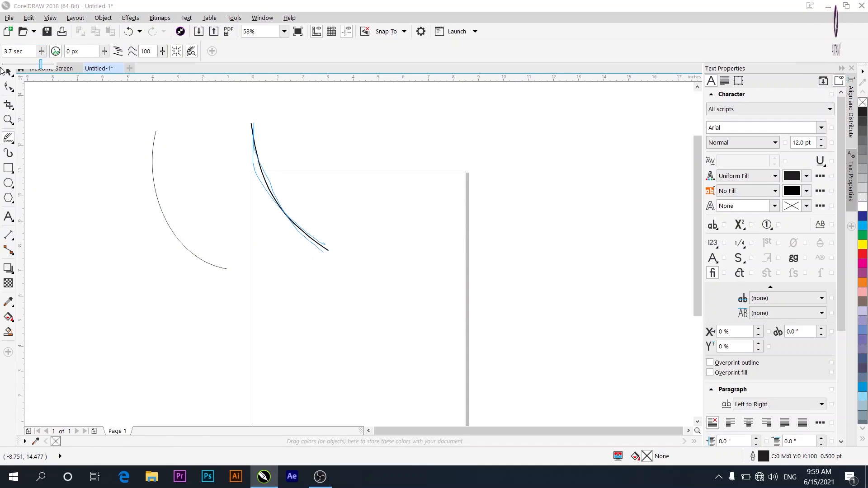
pyautogui.click(39, 53)
pyautogui.moveTo(39, 63); pyautogui.dragTo(7, 64)
pyautogui.moveTo(92, 144)
pyautogui.mouseDown()
pyautogui.moveTo(109, 233)
pyautogui.moveTo(137, 261)
pyautogui.mouseUp()
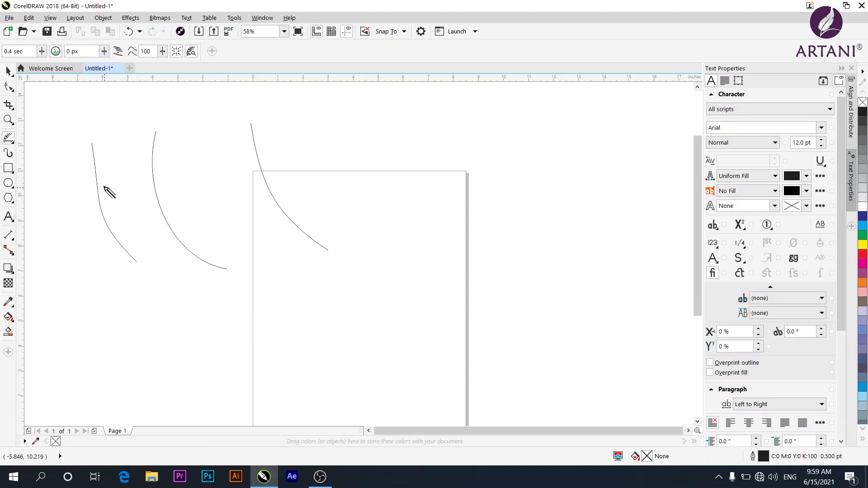
pyautogui.moveTo(104, 186)
pyautogui.mouseDown()
pyautogui.moveTo(113, 237)
pyautogui.moveTo(149, 294)
pyautogui.mouseUp()
pyautogui.moveTo(121, 241); pyautogui.dragTo(166, 322)
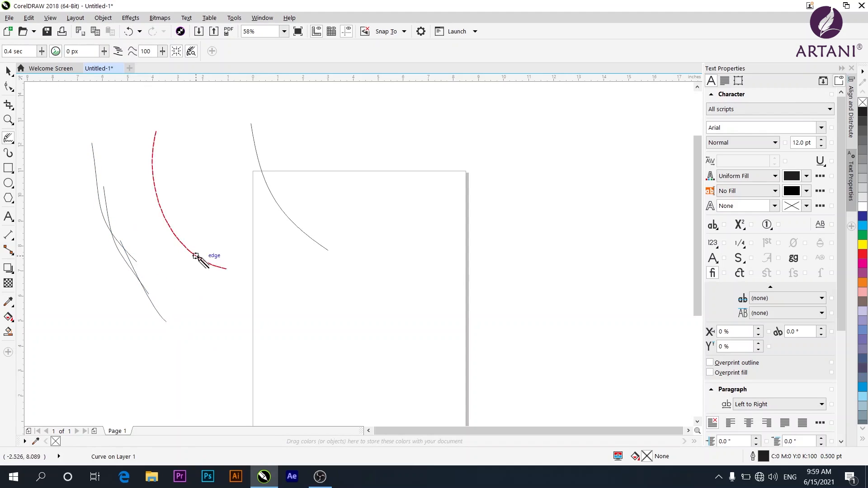
# Set the LiveSketch timer to 3.7 sec.
pyautogui.click(42, 52)
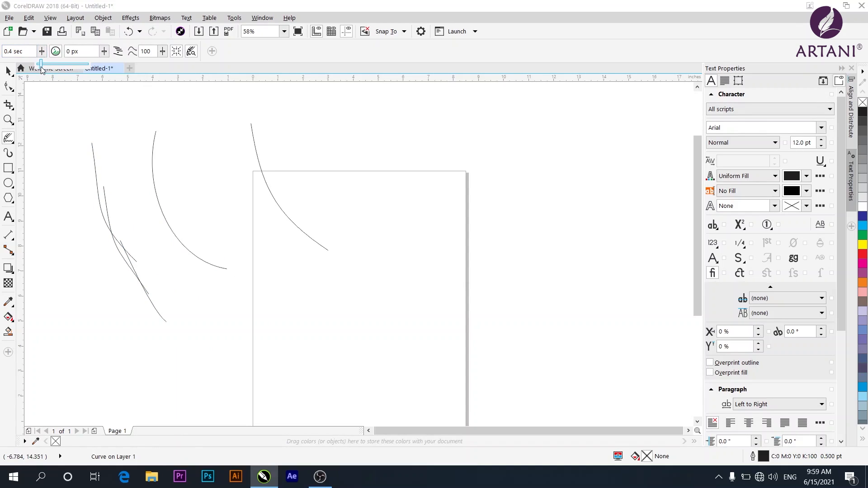
pyautogui.moveTo(41, 66); pyautogui.dragTo(77, 70)
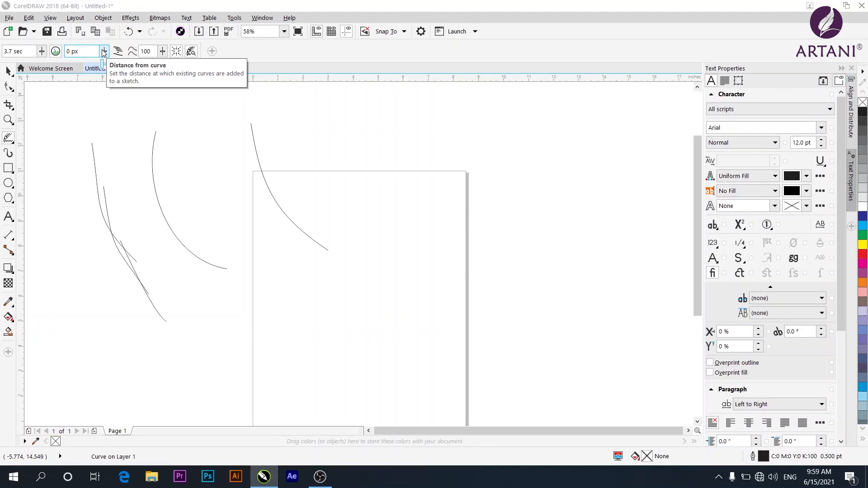
# Set the LiveSketch smoothing to 51 and sketch two arc strokes, one on the page's top and one between the earlier arcs.
pyautogui.click(163, 52)
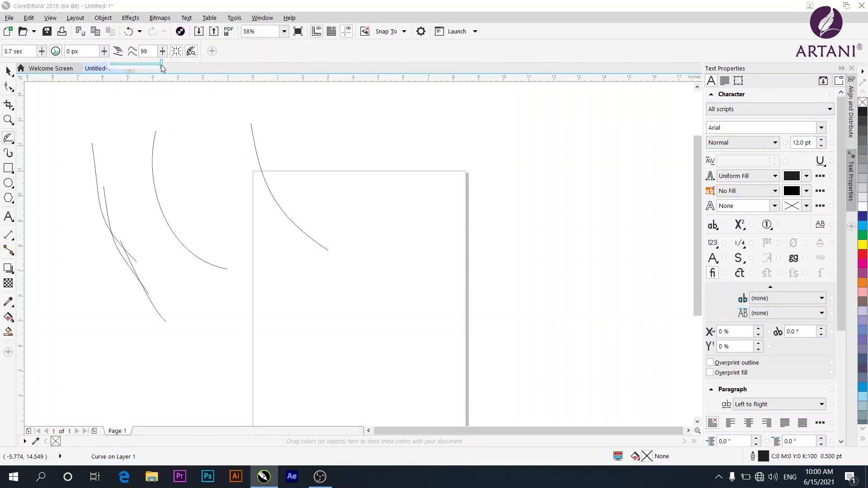
pyautogui.moveTo(163, 68); pyautogui.dragTo(139, 68)
pyautogui.moveTo(137, 66); pyautogui.dragTo(137, 67)
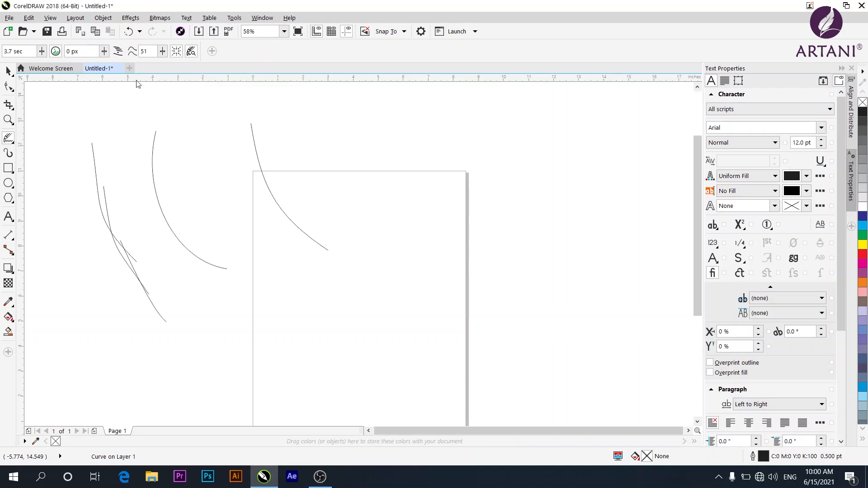
pyautogui.moveTo(337, 127)
pyautogui.mouseDown()
pyautogui.moveTo(364, 251)
pyautogui.moveTo(390, 278)
pyautogui.mouseUp()
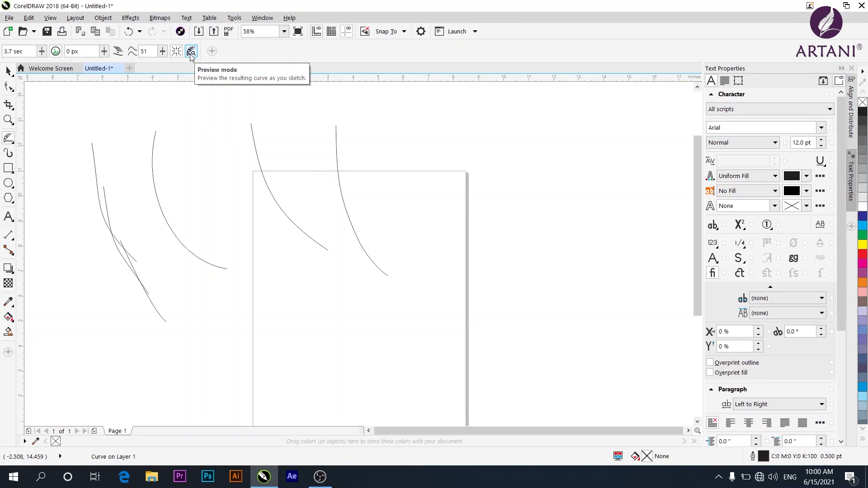
pyautogui.moveTo(197, 125); pyautogui.dragTo(253, 223)
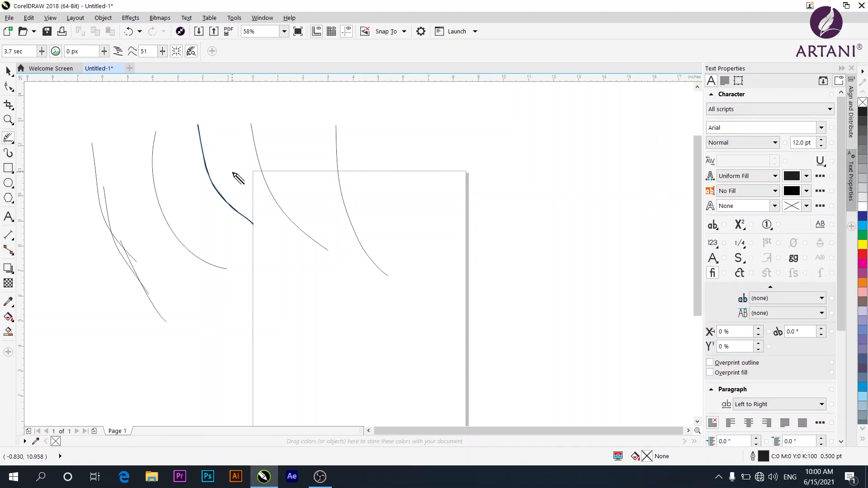
# Sketch a leaf shape straddling the page's right edge from overlapping curved strokes, adding short strokes inside it.
pyautogui.moveTo(470, 131)
pyautogui.mouseDown()
pyautogui.moveTo(457, 157)
pyautogui.moveTo(466, 224)
pyautogui.moveTo(521, 287)
pyautogui.mouseUp()
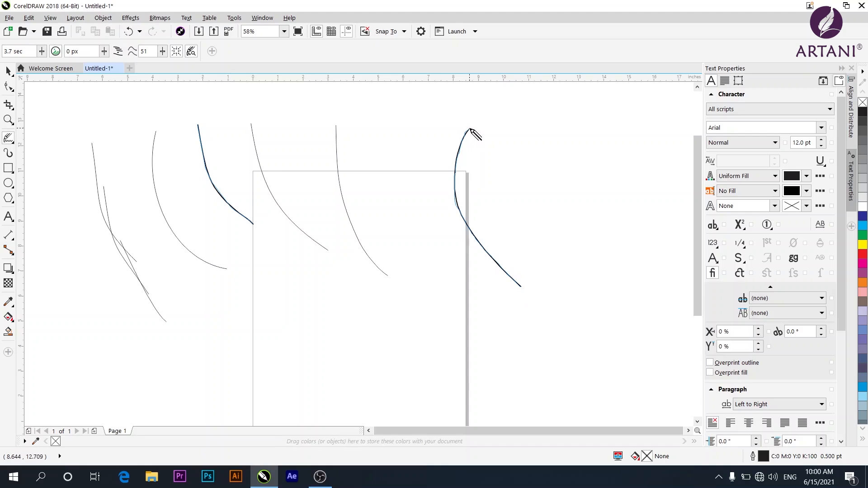
pyautogui.moveTo(471, 131); pyautogui.dragTo(529, 274)
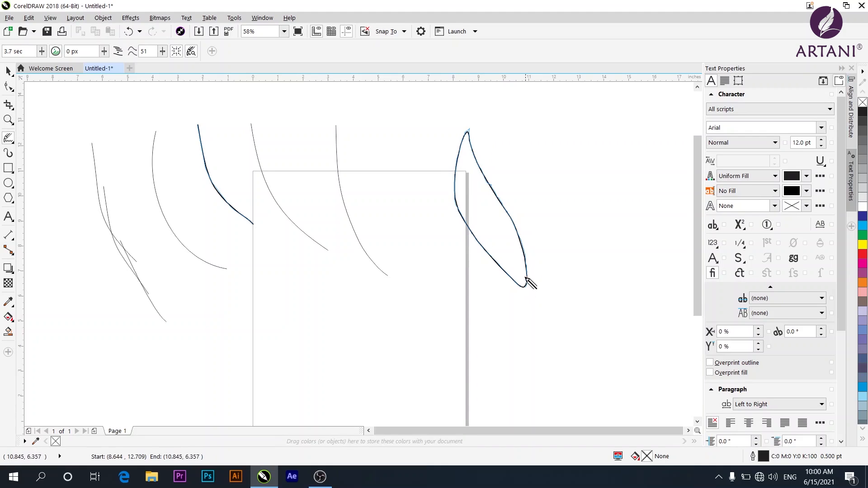
pyautogui.moveTo(470, 165)
pyautogui.mouseDown()
pyautogui.moveTo(484, 218)
pyautogui.moveTo(523, 286)
pyautogui.mouseUp()
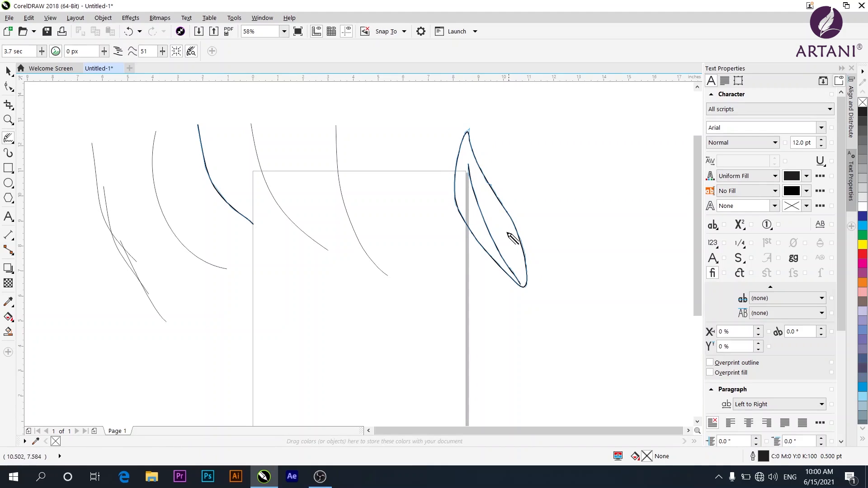
pyautogui.moveTo(486, 194)
pyautogui.mouseDown()
pyautogui.moveTo(486, 209)
pyautogui.moveTo(471, 200)
pyautogui.mouseUp()
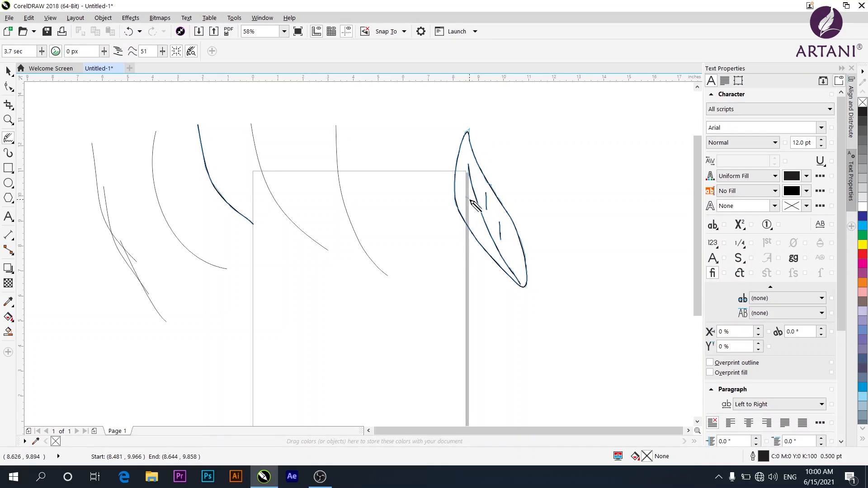